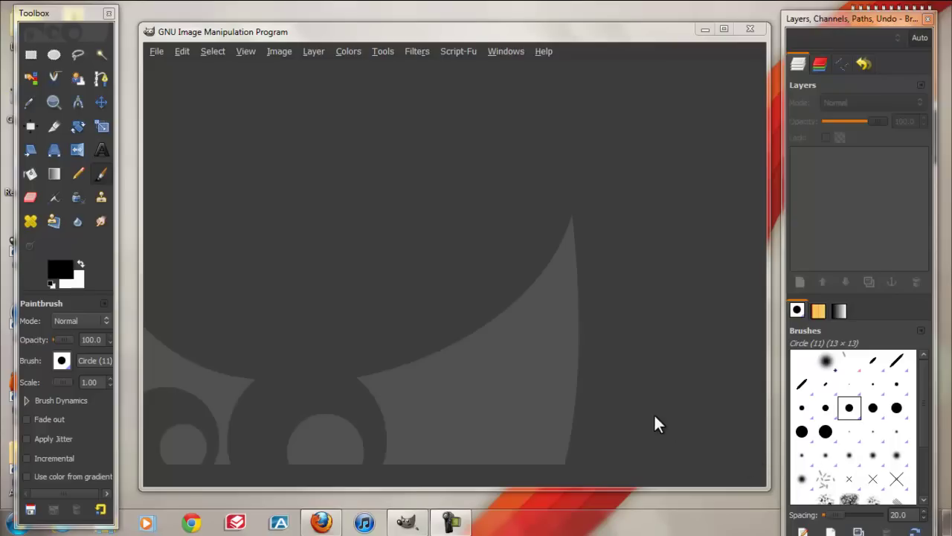
- Bring the GIMP window back into focus
{"action": "mouse_move", "coordinate": [322, 525]}
{"action": "left_click", "coordinate": [464, 429]}
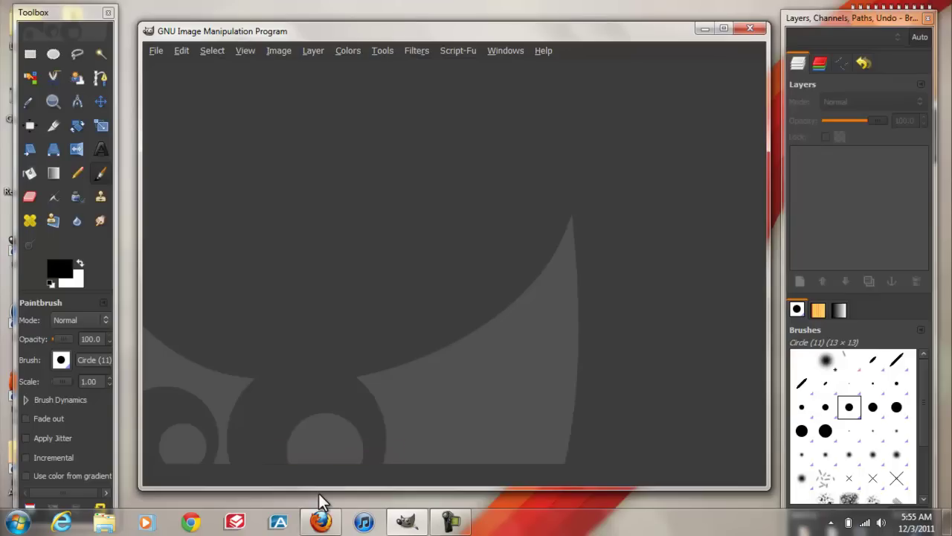
{"action": "left_click", "coordinate": [486, 445]}
- View the Zac Efron Pop Art deviation in the deviantART browser, then return to GIMP
{"action": "left_click", "coordinate": [322, 523]}
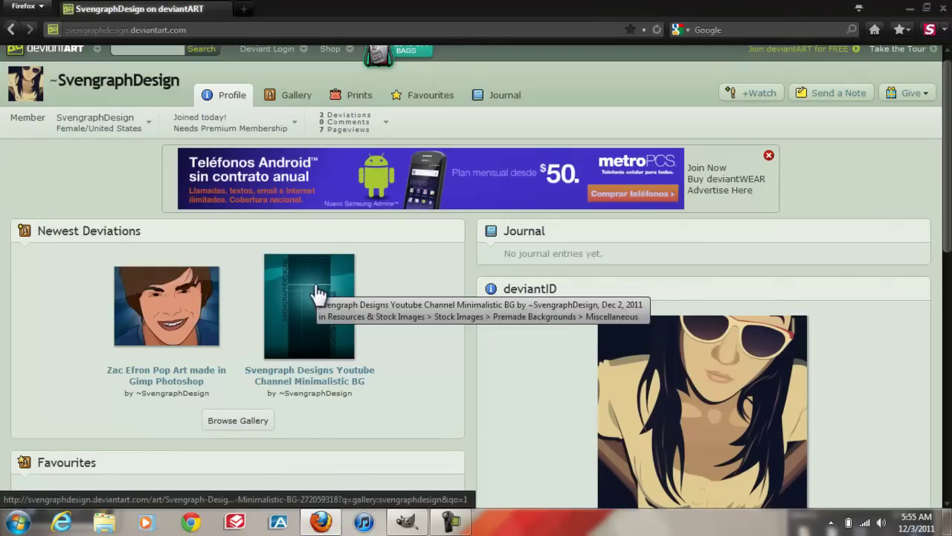
{"action": "left_click", "coordinate": [182, 304]}
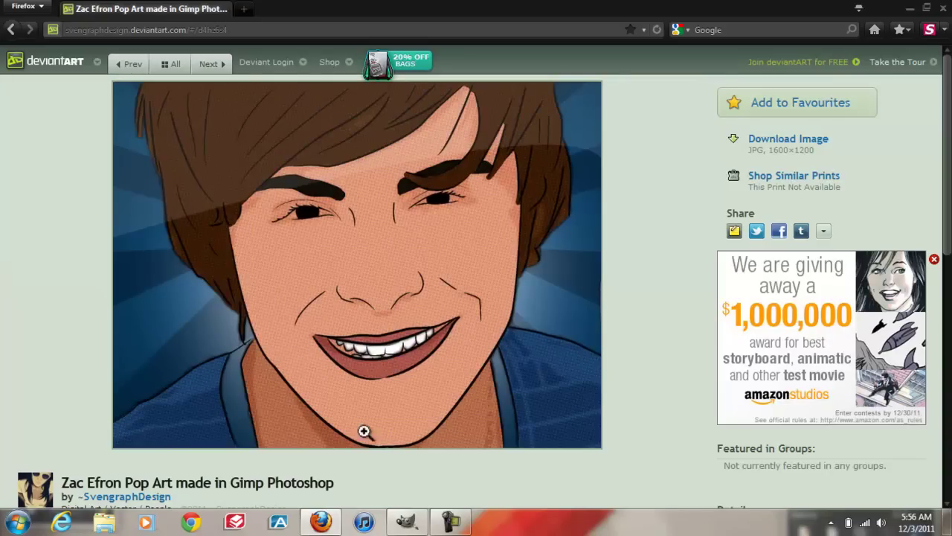
{"action": "mouse_move", "coordinate": [408, 521]}
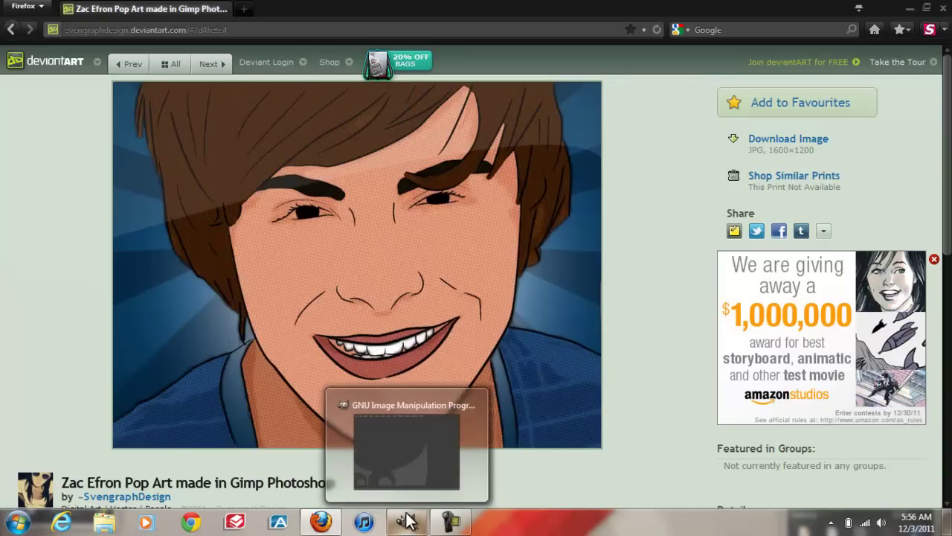
{"action": "left_click", "coordinate": [36, 278]}
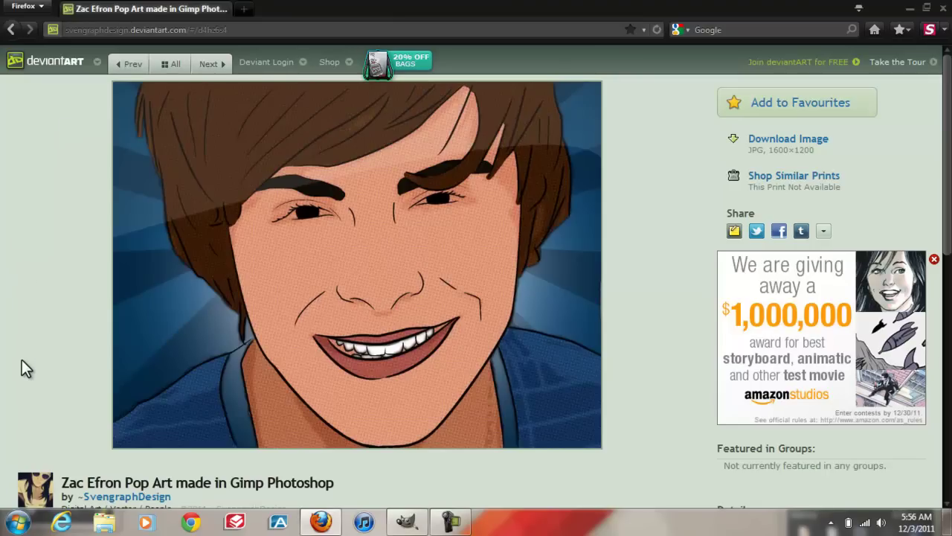
{"action": "left_click", "coordinate": [409, 521]}
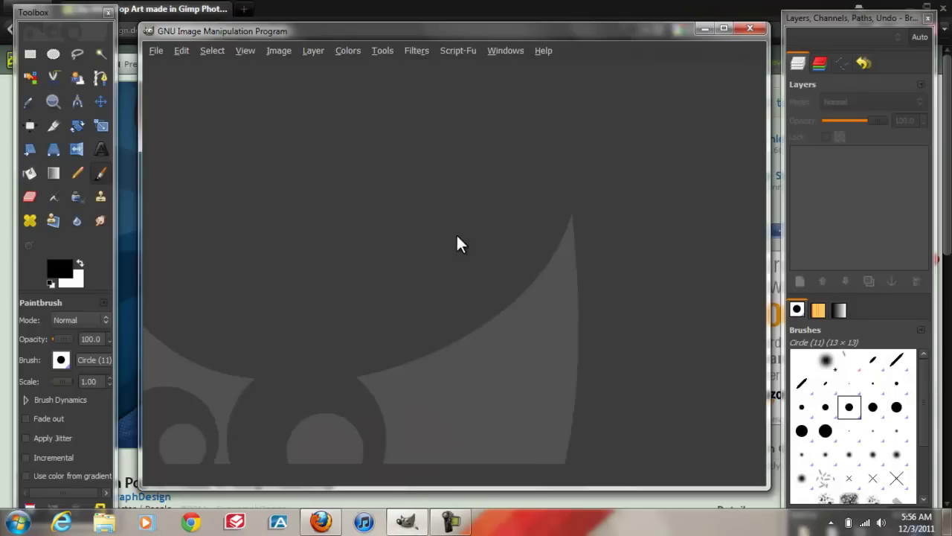
- Create a new 640×400 image
{"action": "left_click", "coordinate": [153, 50]}
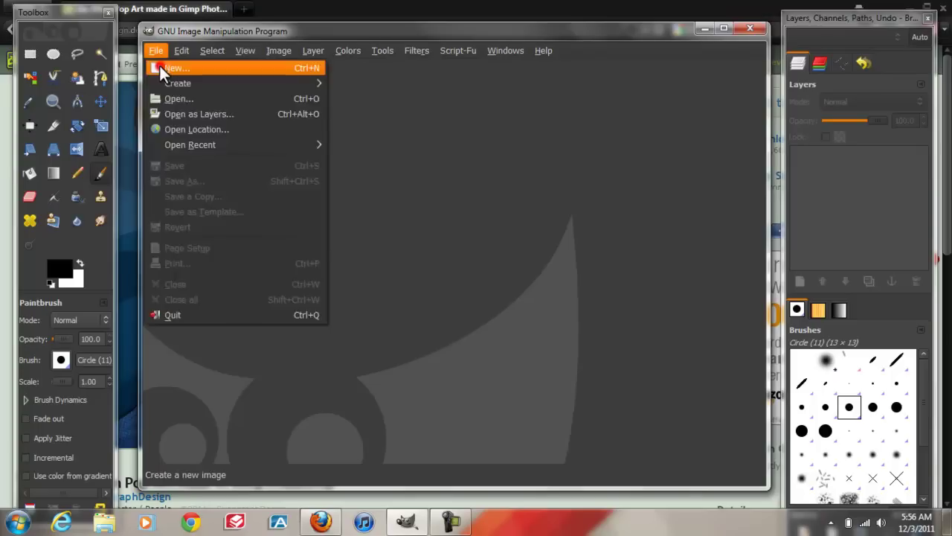
{"action": "left_click", "coordinate": [159, 66]}
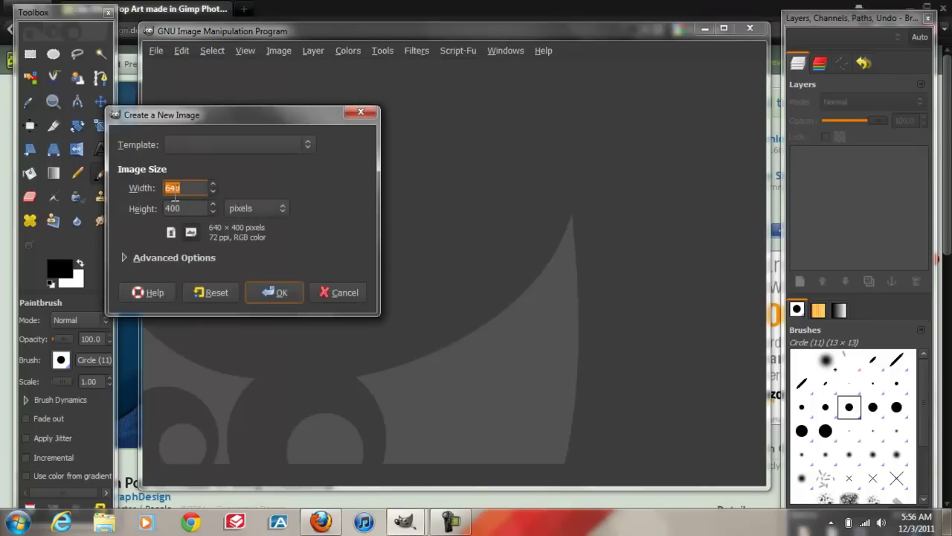
{"action": "left_click", "coordinate": [266, 286]}
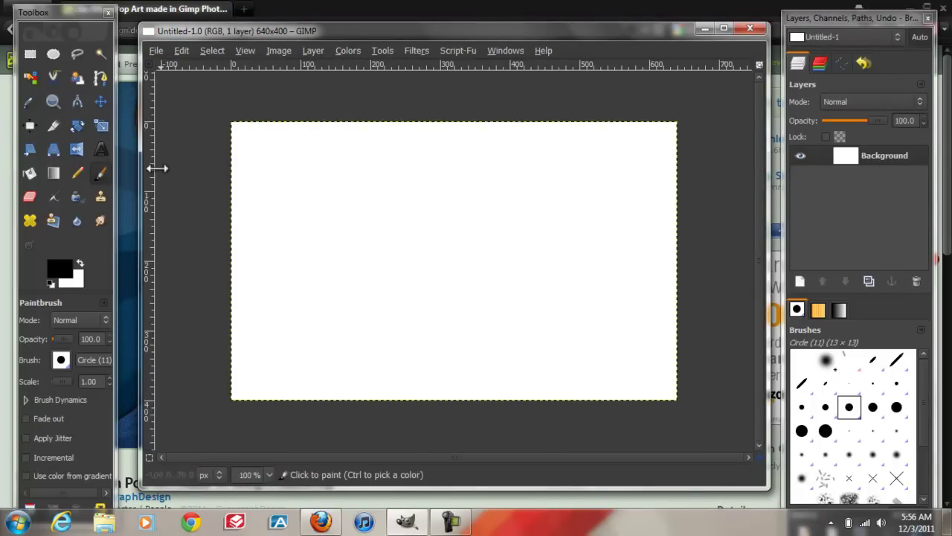
- Set the Text tool font from Sans to BankGothic Md BT Semi-Expand
{"action": "left_click", "coordinate": [104, 148]}
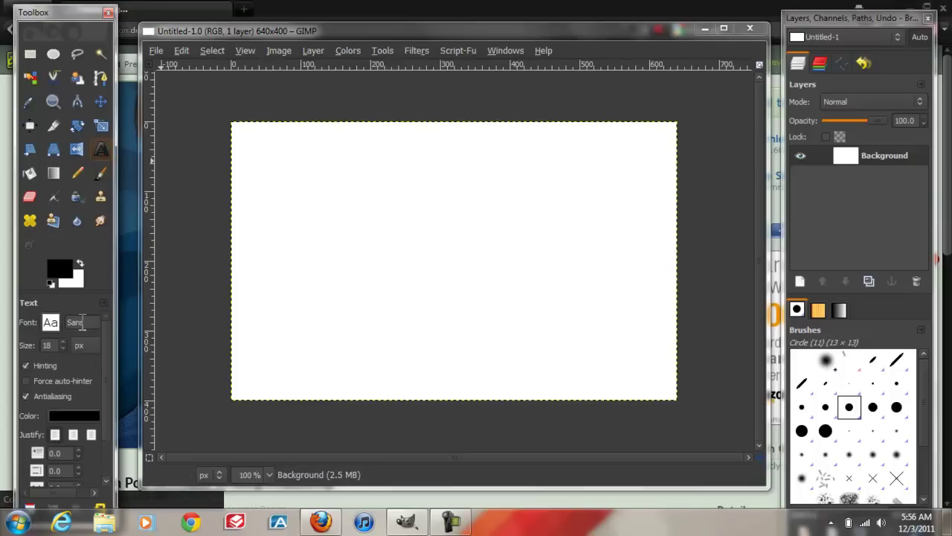
{"action": "left_click", "coordinate": [80, 323]}
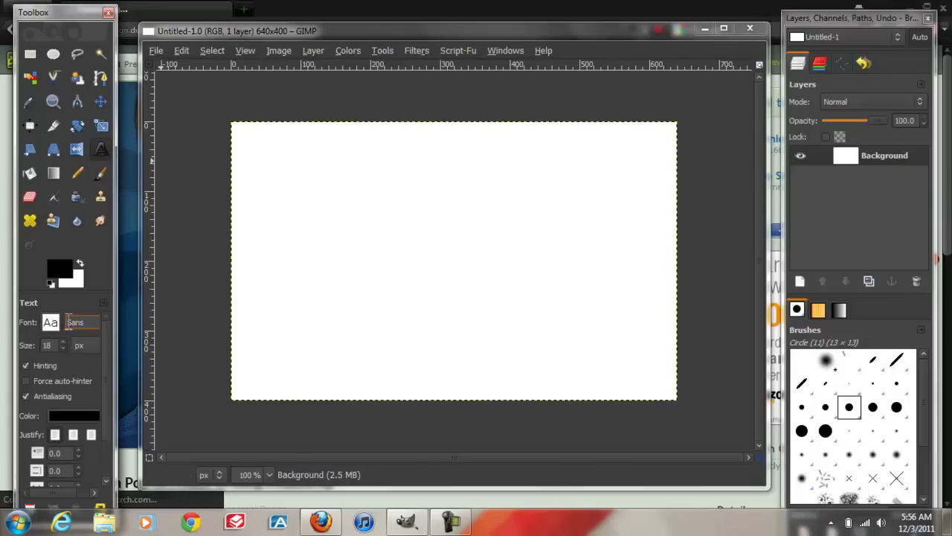
{"action": "double_click", "coordinate": [72, 322]}
{"action": "type", "text": "ba"}
{"action": "left_click", "coordinate": [92, 340]}
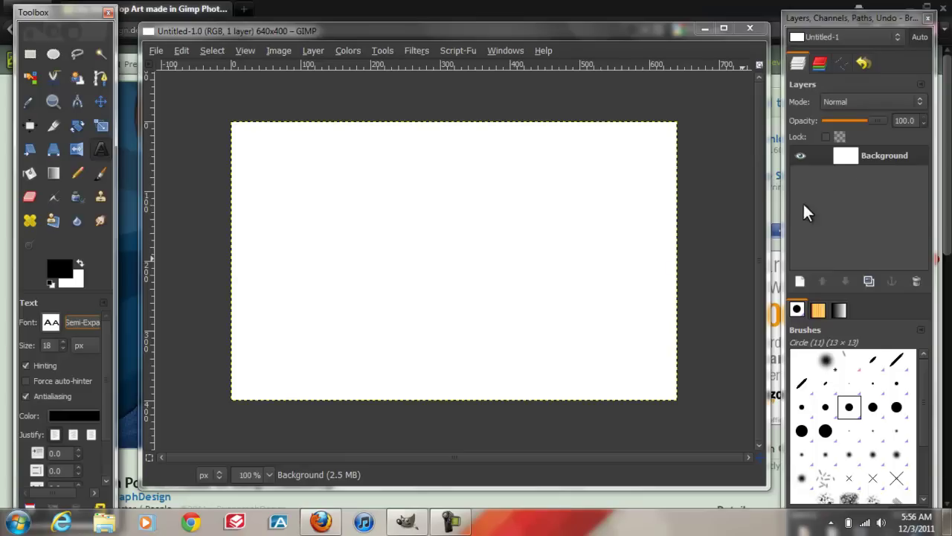
- Add a transparent layer and type 'Tutorial' into a text box on the canvas
{"action": "left_click", "coordinate": [801, 281]}
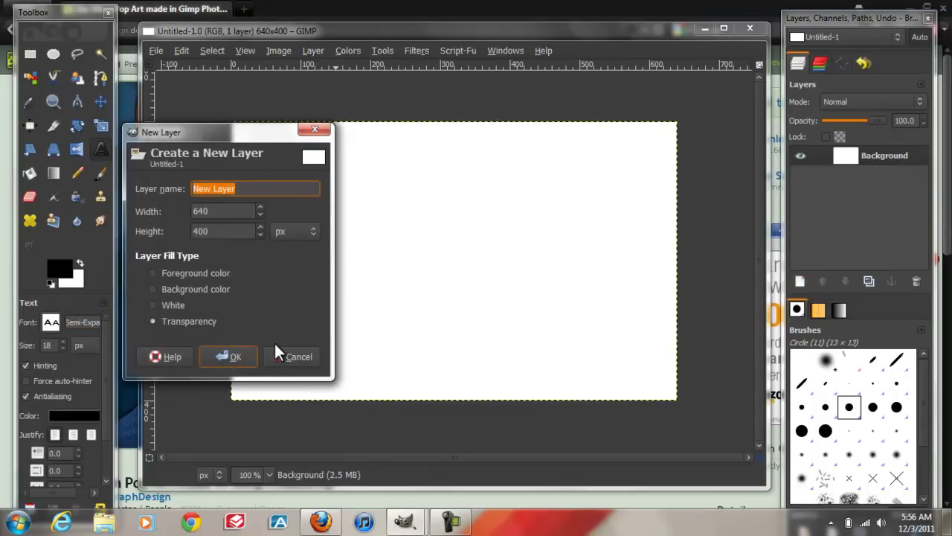
{"action": "left_click", "coordinate": [232, 352]}
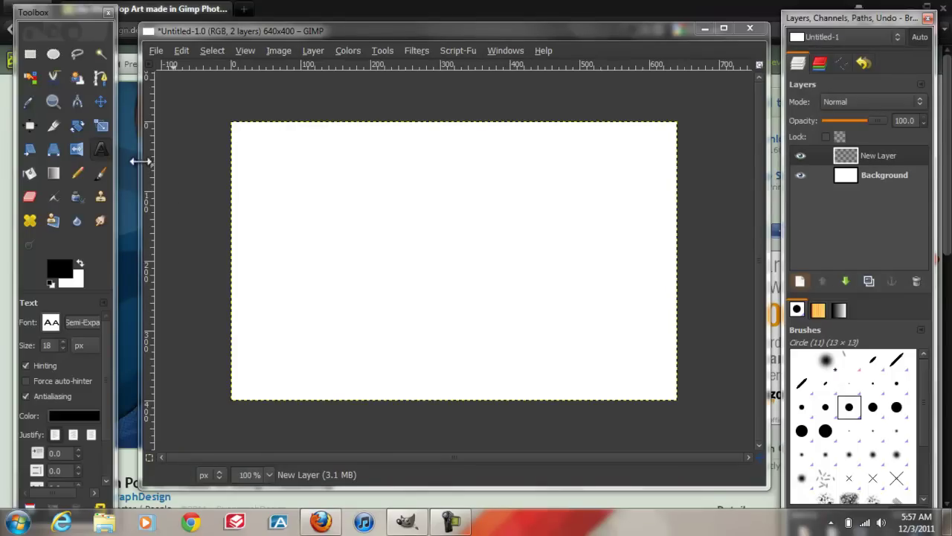
{"action": "left_click", "coordinate": [287, 177]}
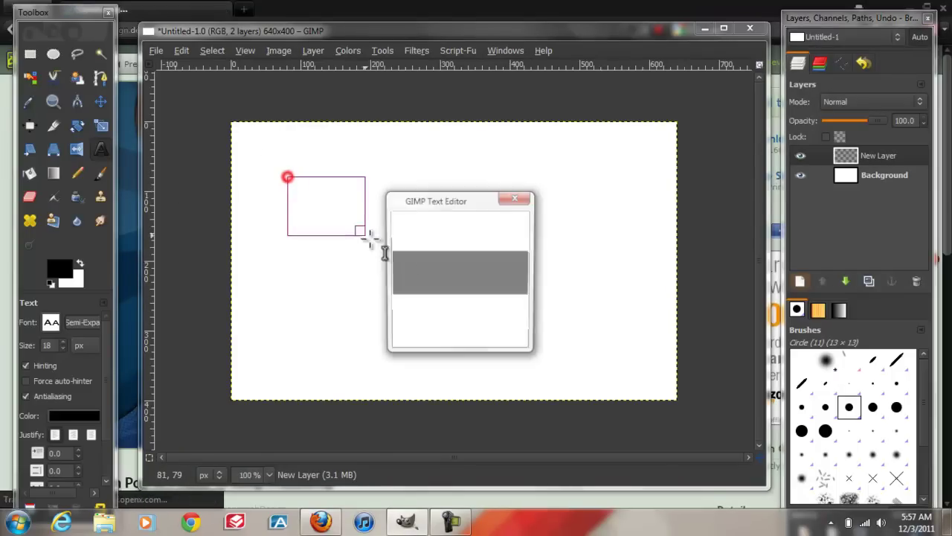
{"action": "mouse_move", "coordinate": [396, 257]}
{"action": "left_mouse_down"}
{"action": "mouse_move", "coordinate": [618, 364]}
{"action": "mouse_move", "coordinate": [646, 368]}
{"action": "left_mouse_up"}
{"action": "left_click", "coordinate": [488, 272]}
{"action": "type", "text": "Tut"}
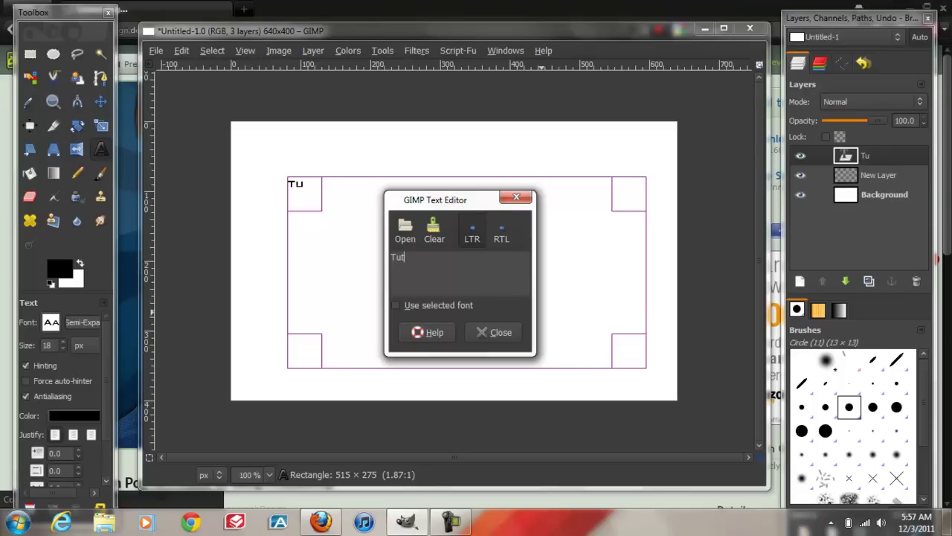
{"action": "type", "text": "orial"}
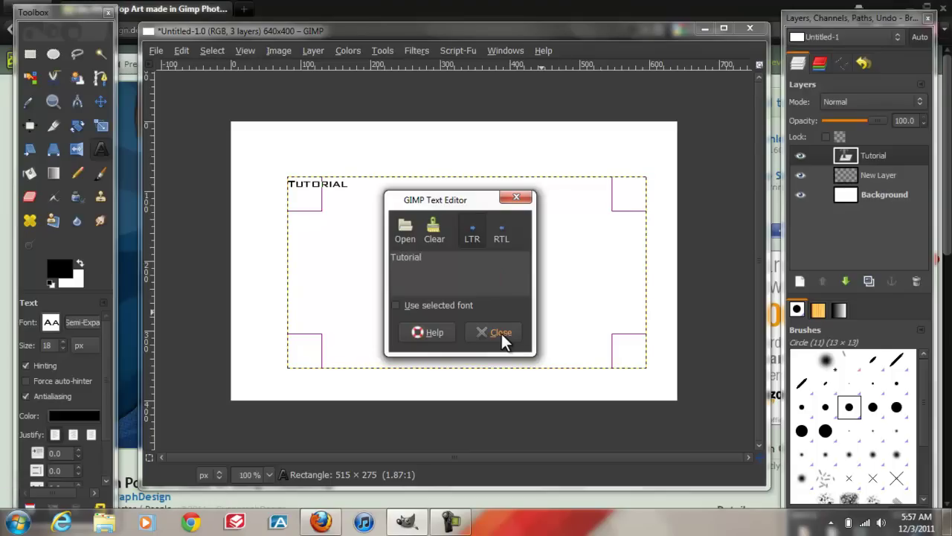
{"action": "left_click", "coordinate": [501, 333]}
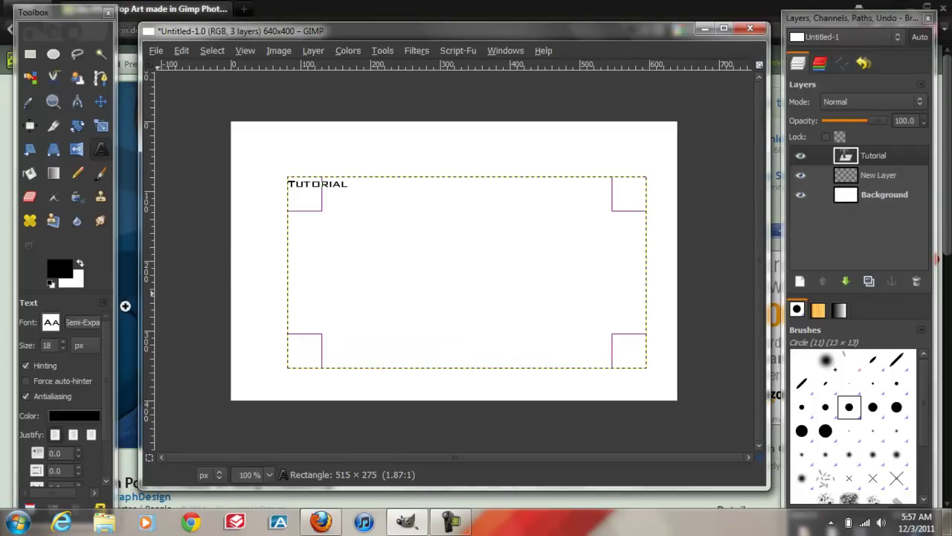
- Enlarge the Tutorial text to 134 px and set letter spacing to -20.0
{"action": "left_click_drag", "start_coordinate": [63, 340], "coordinate": [63, 340]}
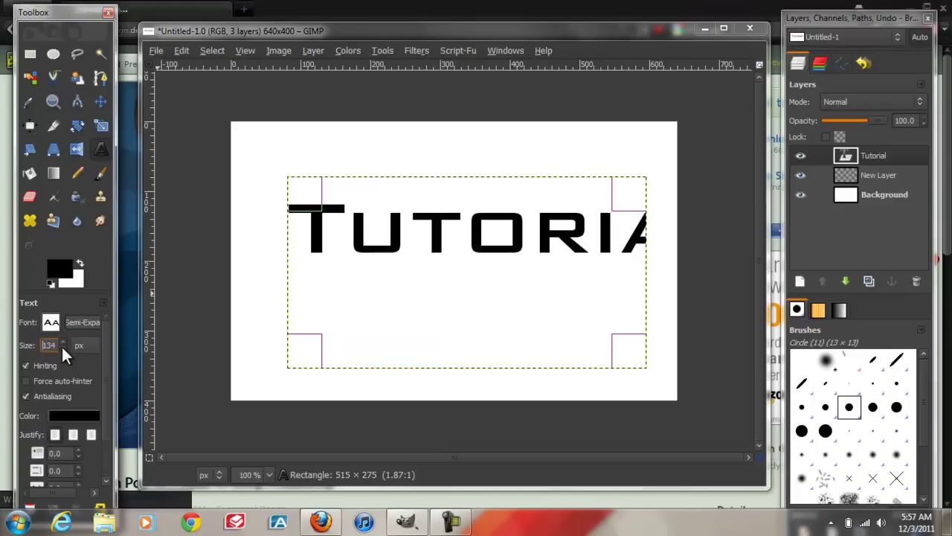
{"action": "left_click_drag", "start_coordinate": [107, 393], "coordinate": [79, 442]}
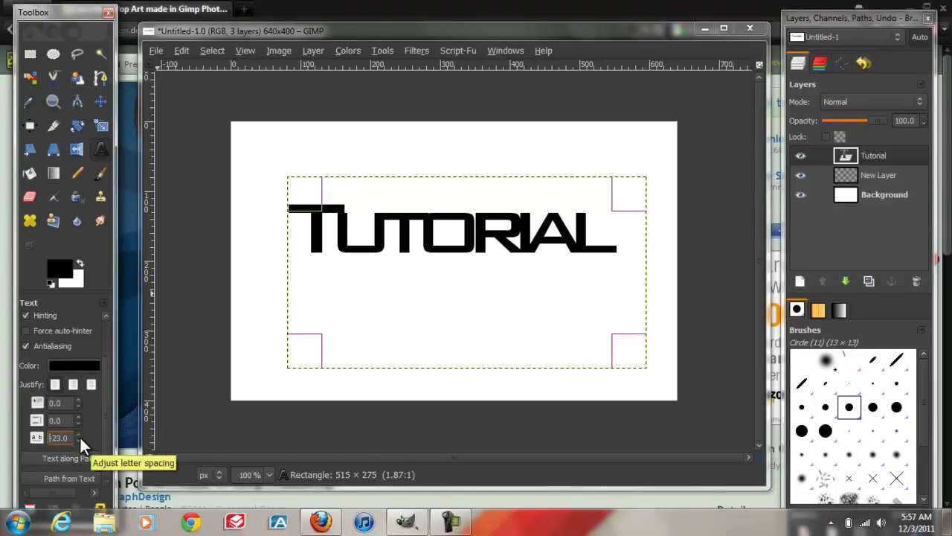
{"action": "left_click", "coordinate": [80, 434]}
{"action": "left_click", "coordinate": [80, 434]}
{"action": "left_click", "coordinate": [80, 435]}
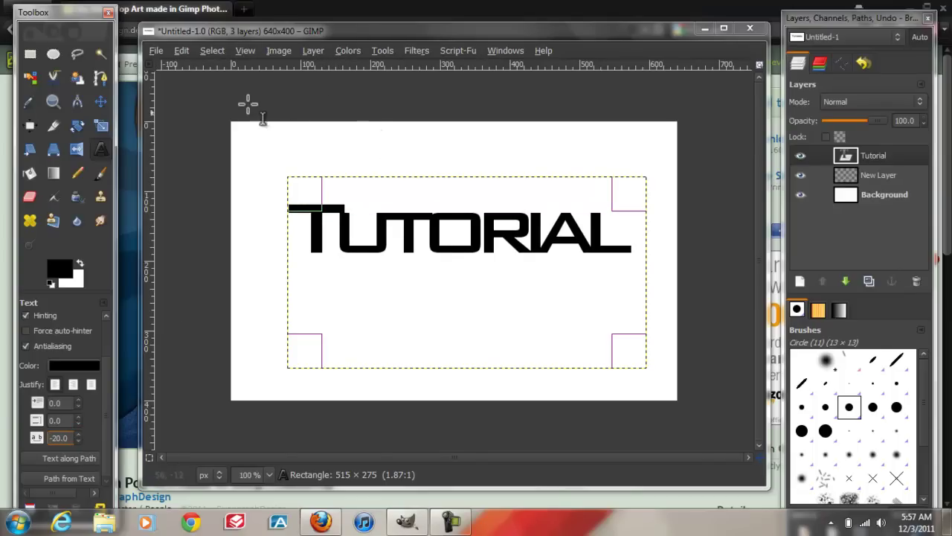
- Crop the Tutorial layer tightly to its text content
{"action": "left_click", "coordinate": [316, 49]}
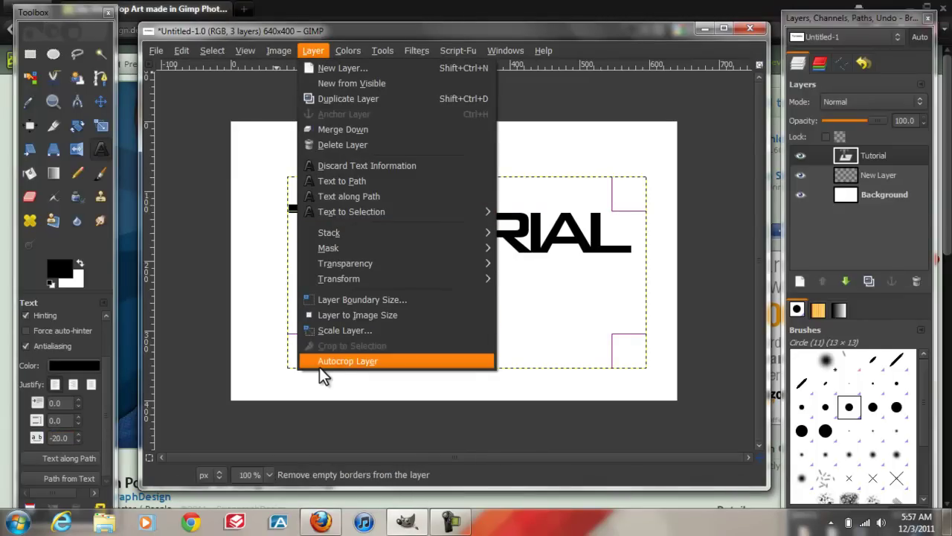
{"action": "left_click", "coordinate": [319, 365]}
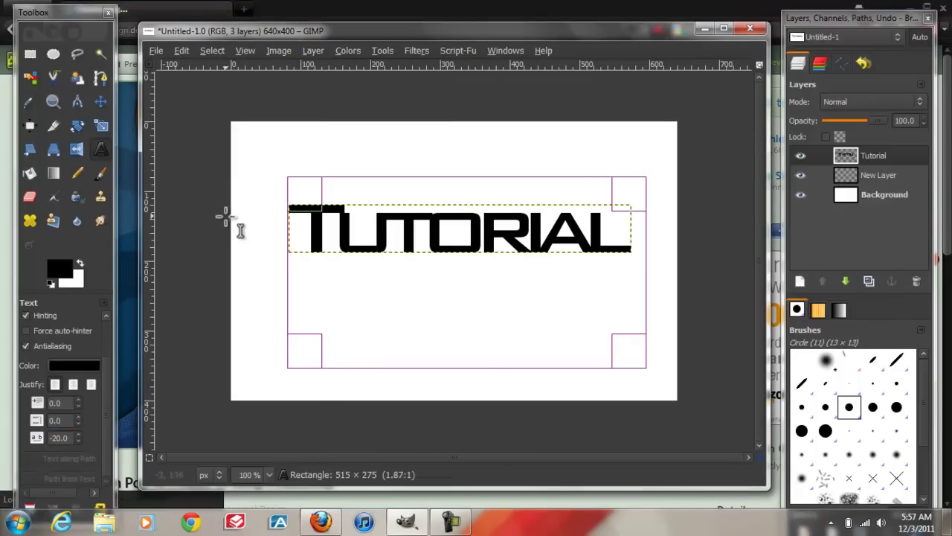
{"action": "left_click", "coordinate": [31, 54]}
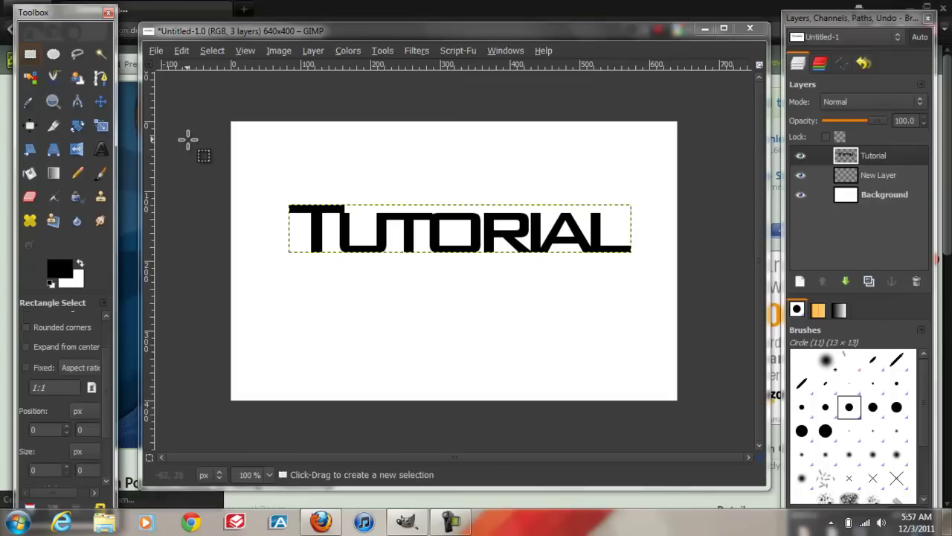
- Align the Tutorial layer to the canvas centre and middle with the Alignment tool
{"action": "left_click", "coordinate": [33, 123]}
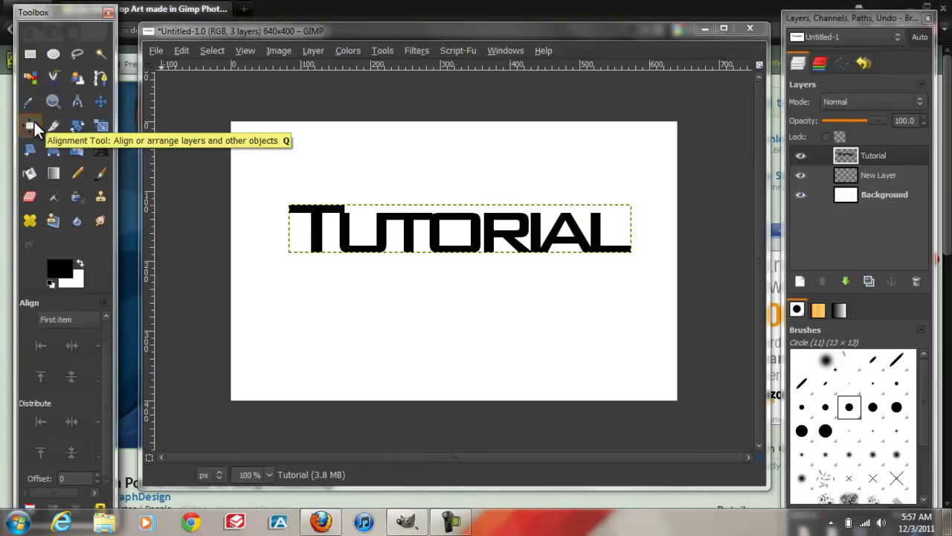
{"action": "left_click", "coordinate": [318, 227]}
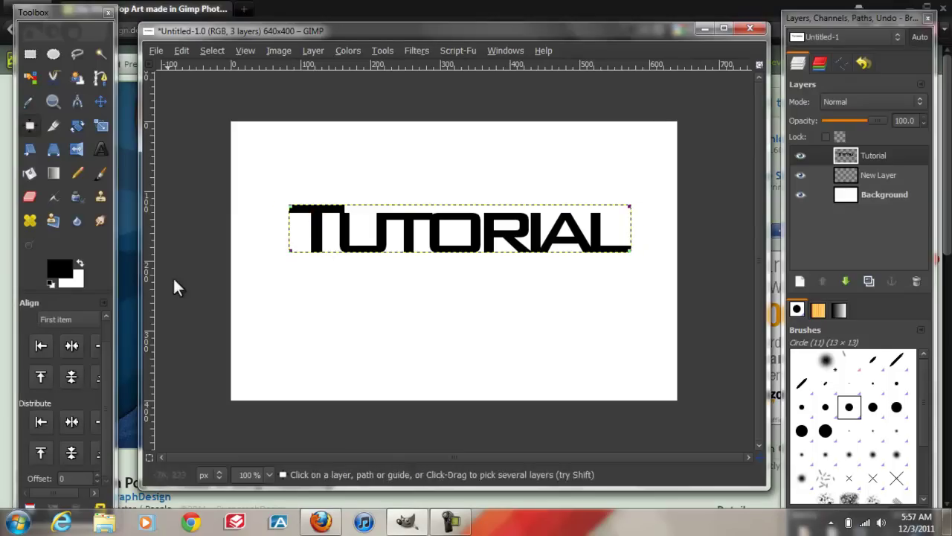
{"action": "left_click", "coordinate": [71, 346]}
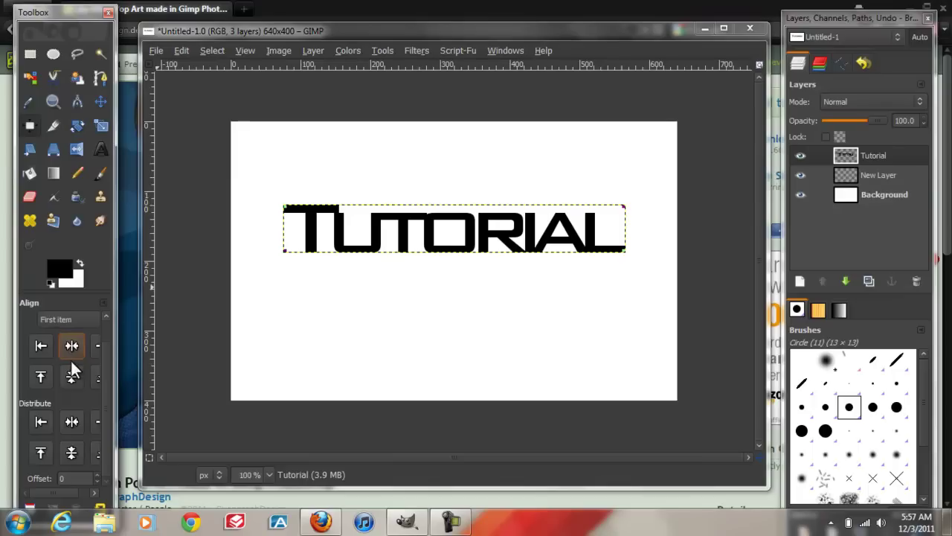
{"action": "left_click", "coordinate": [70, 376]}
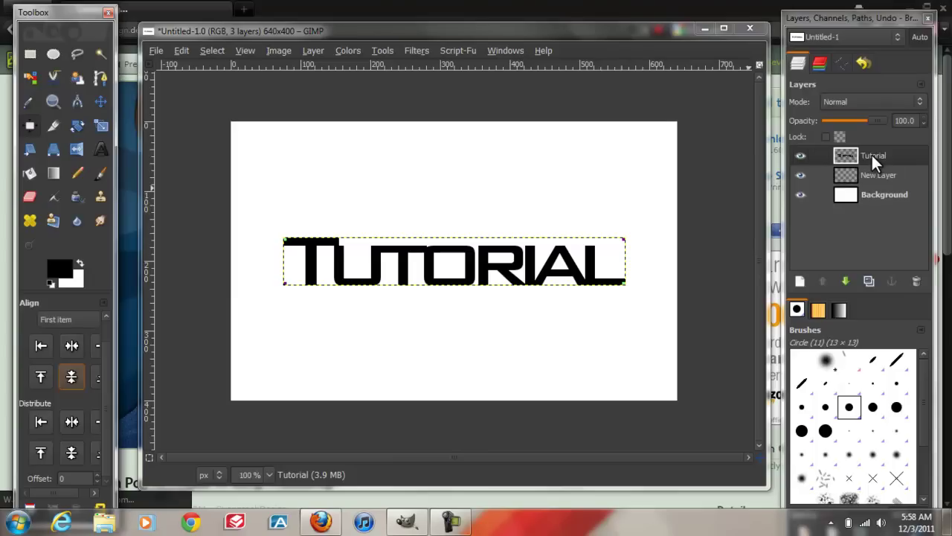
- Select the Tutorial letters via Alpha to Selection and set the foreground to grey a9a9a9
{"action": "right_click", "coordinate": [872, 155]}
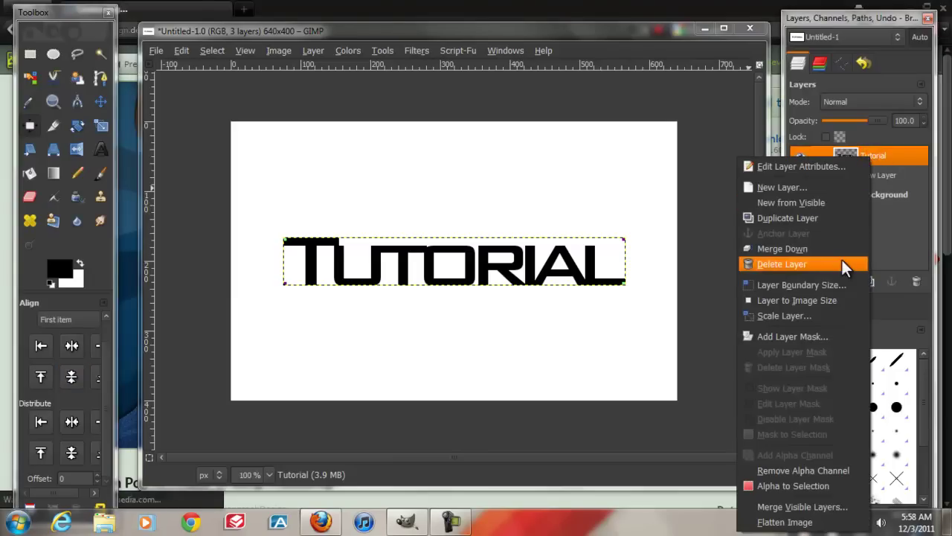
{"action": "left_click", "coordinate": [793, 483]}
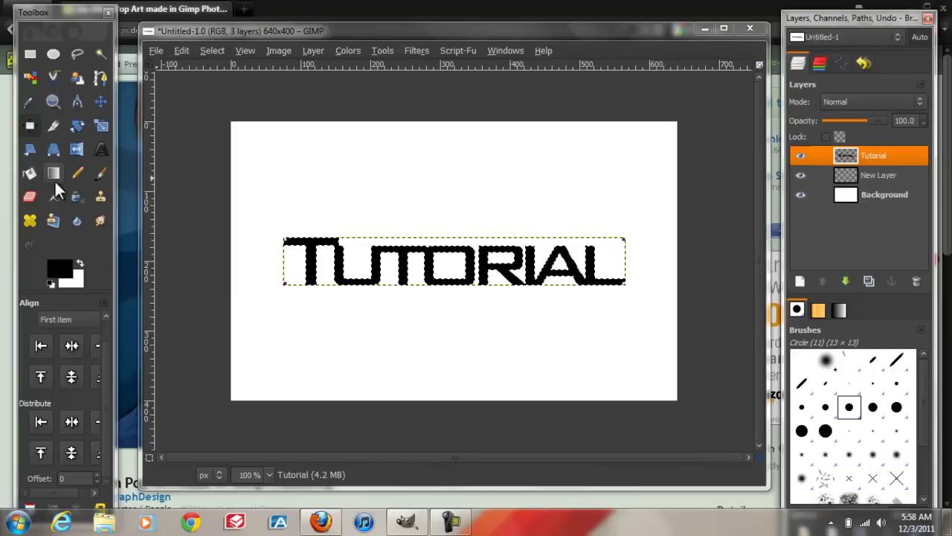
{"action": "left_click", "coordinate": [60, 268]}
{"action": "mouse_move", "coordinate": [85, 186]}
{"action": "left_mouse_down"}
{"action": "mouse_move", "coordinate": [95, 173]}
{"action": "mouse_move", "coordinate": [78, 208]}
{"action": "mouse_move", "coordinate": [55, 210]}
{"action": "mouse_move", "coordinate": [102, 213]}
{"action": "left_mouse_up"}
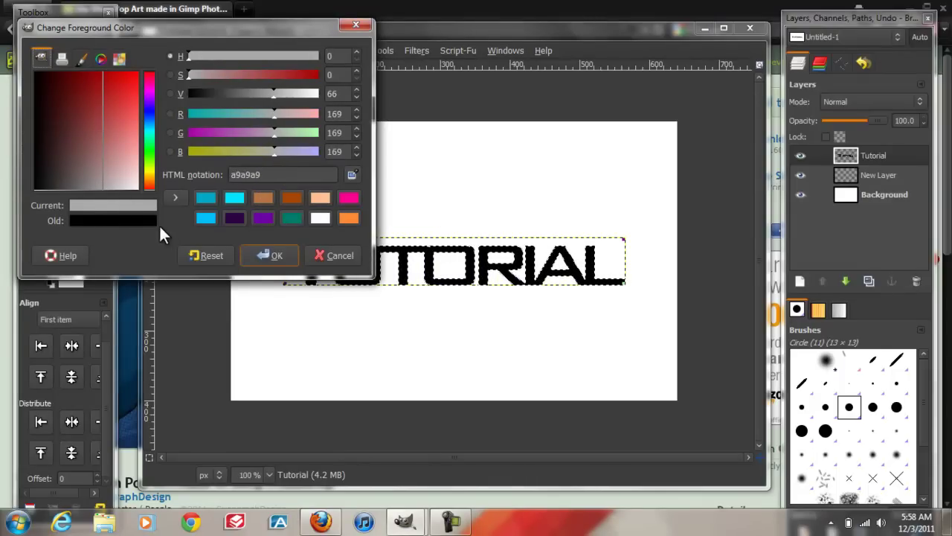
{"action": "left_click", "coordinate": [266, 255]}
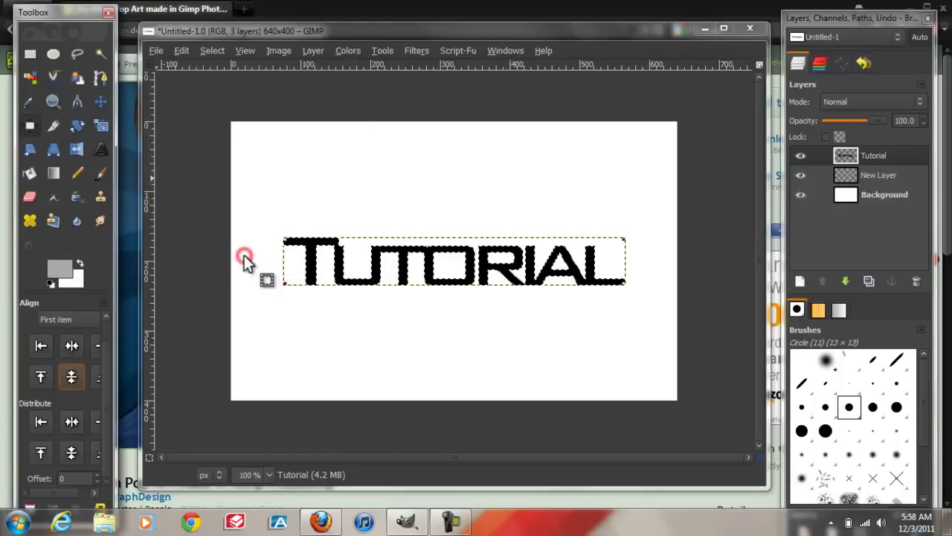
- Bucket-fill the whole letter selection with the grey
{"action": "left_click", "coordinate": [31, 171]}
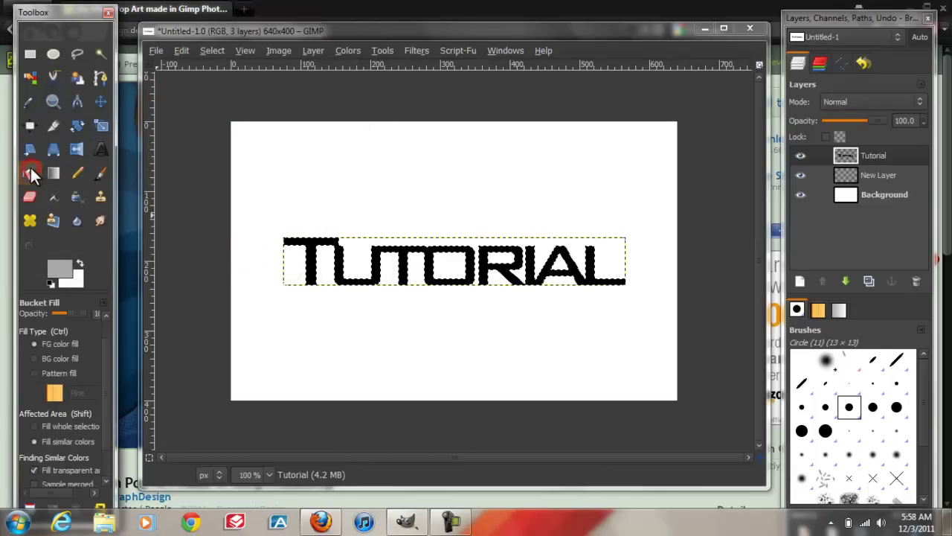
{"action": "left_click", "coordinate": [53, 424]}
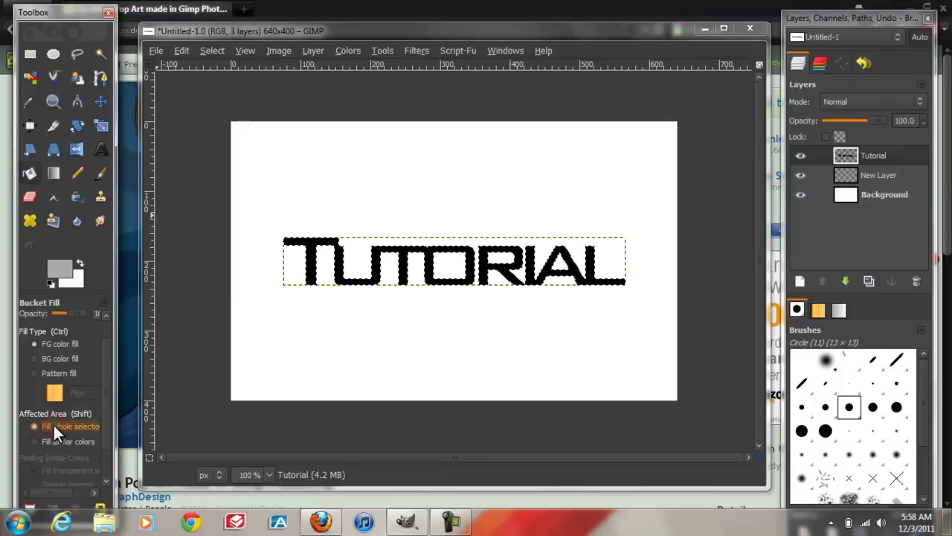
{"action": "left_click", "coordinate": [311, 257]}
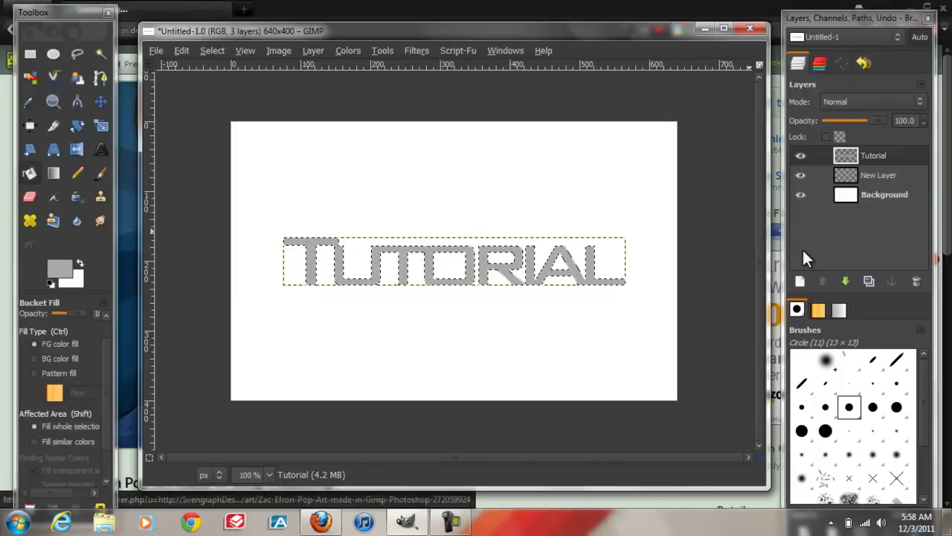
- Add transparent New Layer#1 above Tutorial and pick Rectangle Select
{"action": "left_click", "coordinate": [800, 282]}
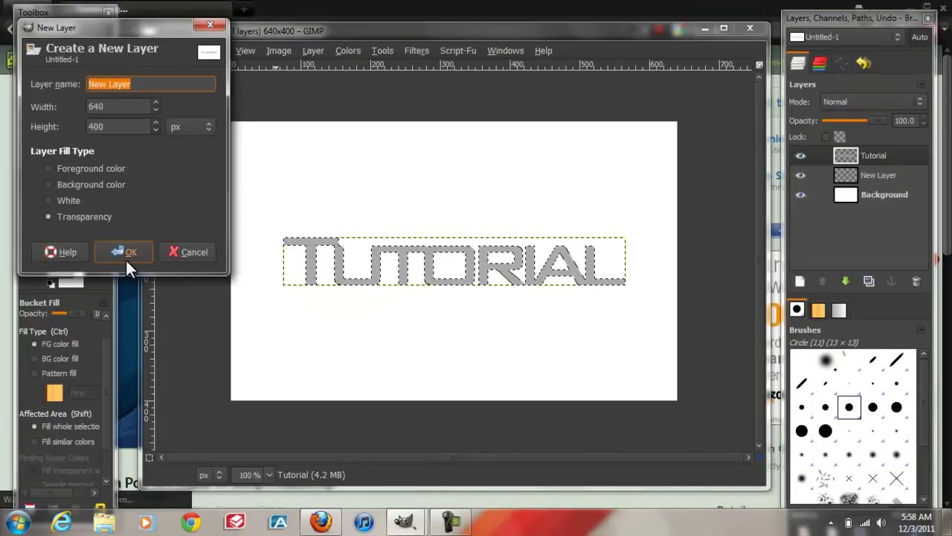
{"action": "left_click", "coordinate": [126, 256]}
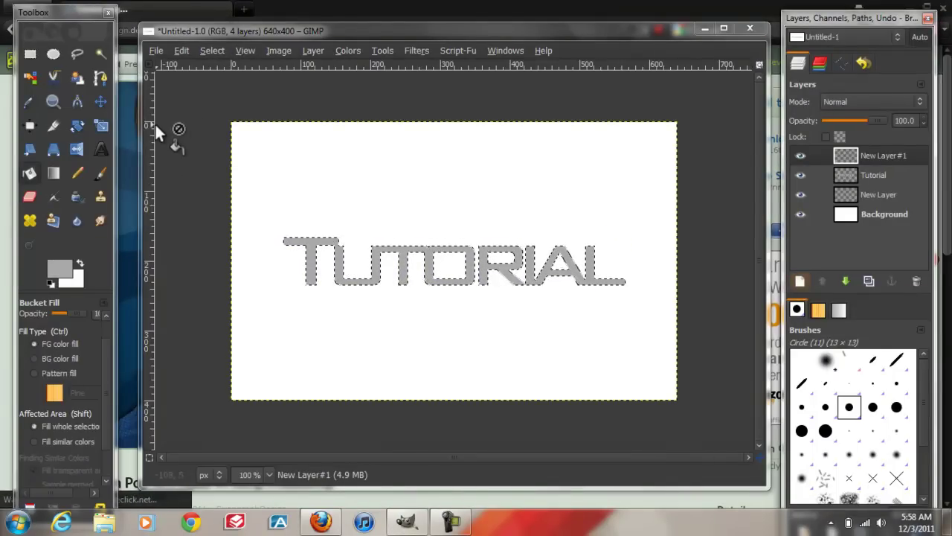
{"action": "left_click", "coordinate": [30, 54]}
{"action": "left_click", "coordinate": [87, 353]}
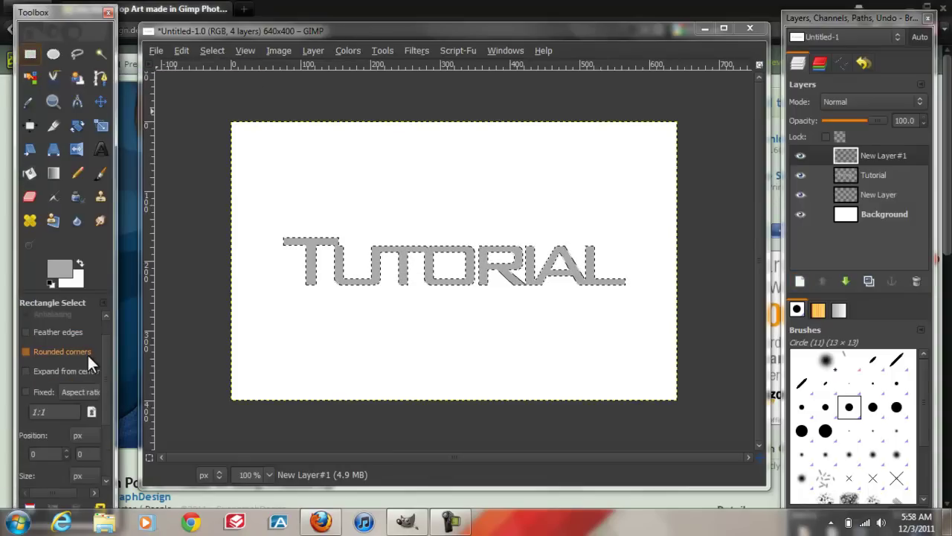
{"action": "left_click", "coordinate": [30, 54]}
- In Intersect mode, drag a rectangle keeping only the letters' lower half selected
{"action": "left_click_drag", "start_coordinate": [108, 357], "coordinate": [105, 329]}
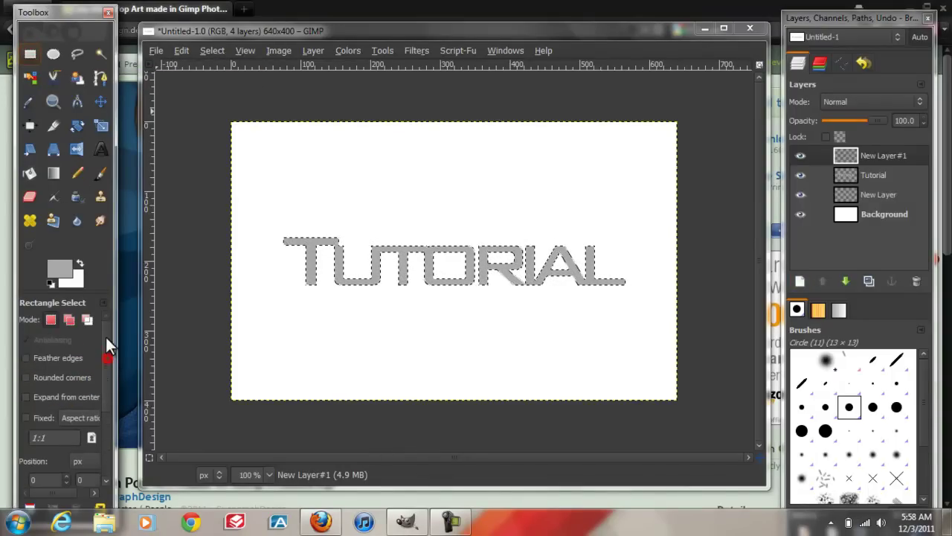
{"action": "left_click_drag", "start_coordinate": [43, 492], "coordinate": [60, 475]}
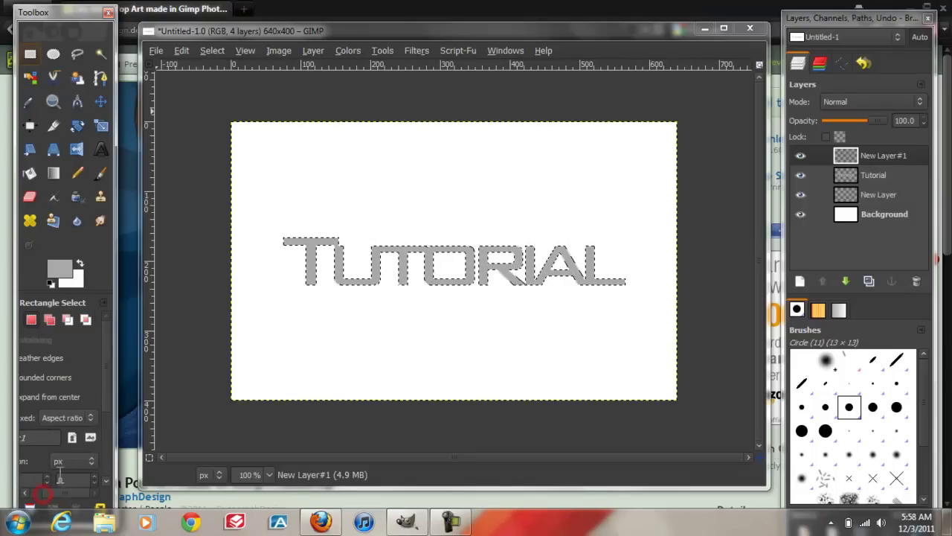
{"action": "left_click", "coordinate": [82, 323]}
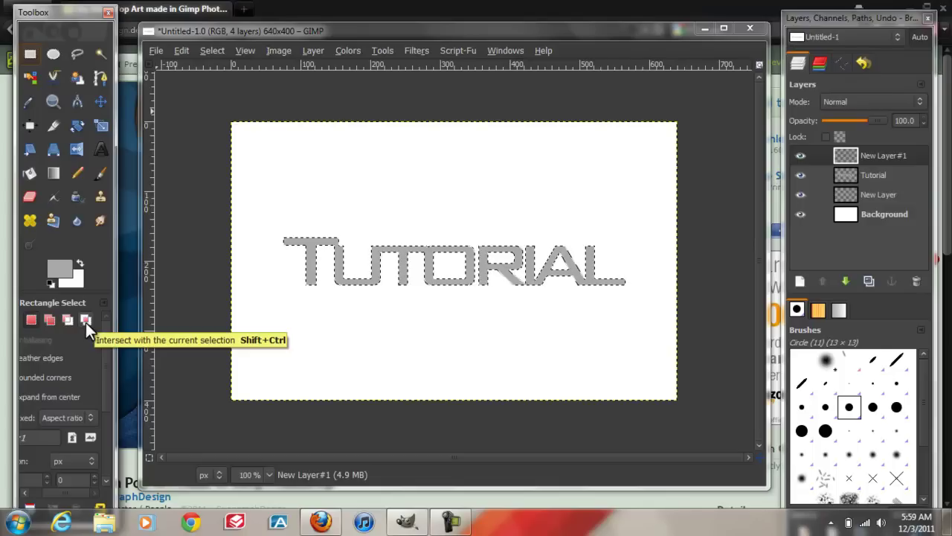
{"action": "left_click", "coordinate": [85, 320]}
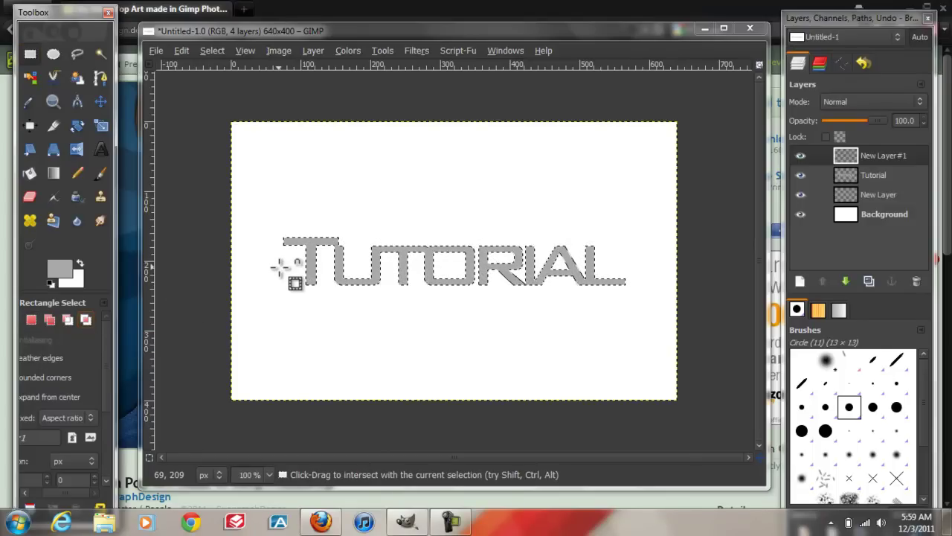
{"action": "left_click_drag", "start_coordinate": [280, 266], "coordinate": [634, 333]}
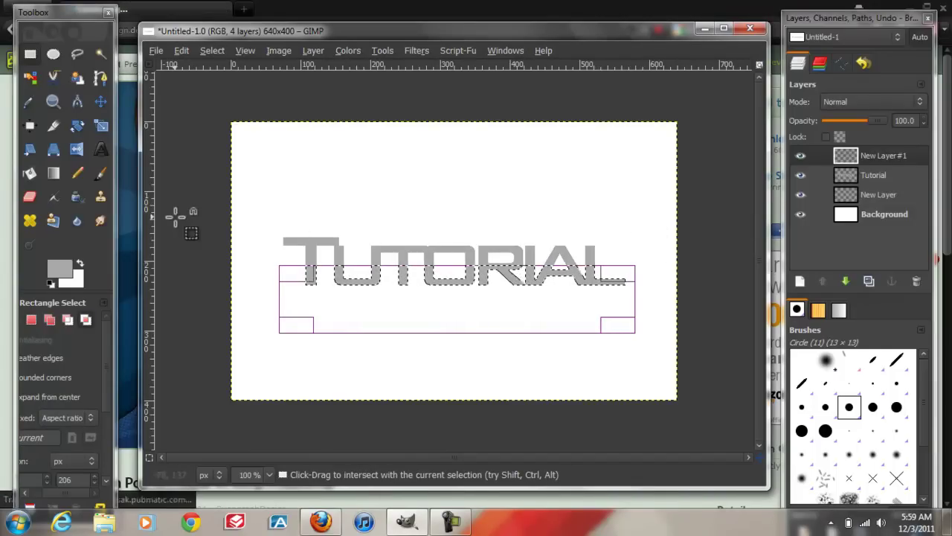
- Draw a black FG to Transparent linear gradient over the lower letters, then deselect
{"action": "left_click", "coordinate": [55, 177]}
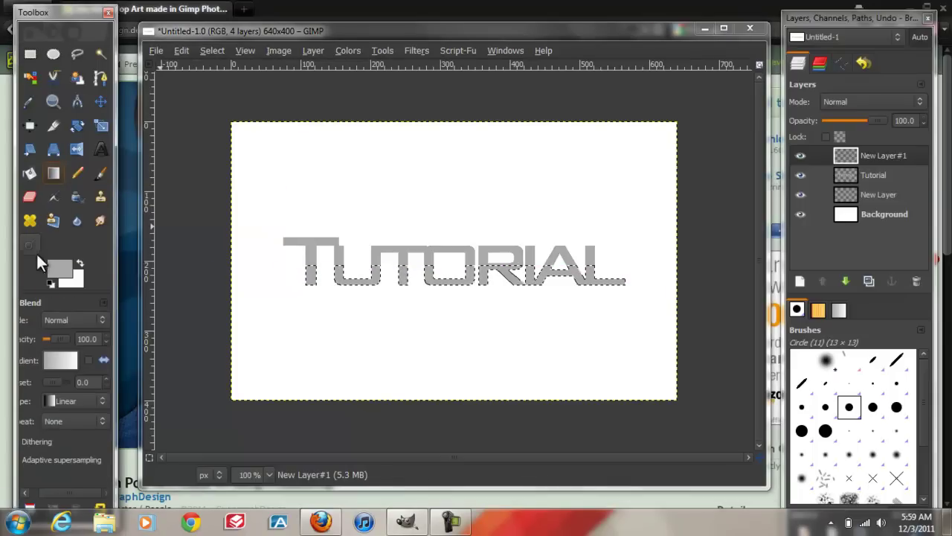
{"action": "left_click", "coordinate": [49, 283]}
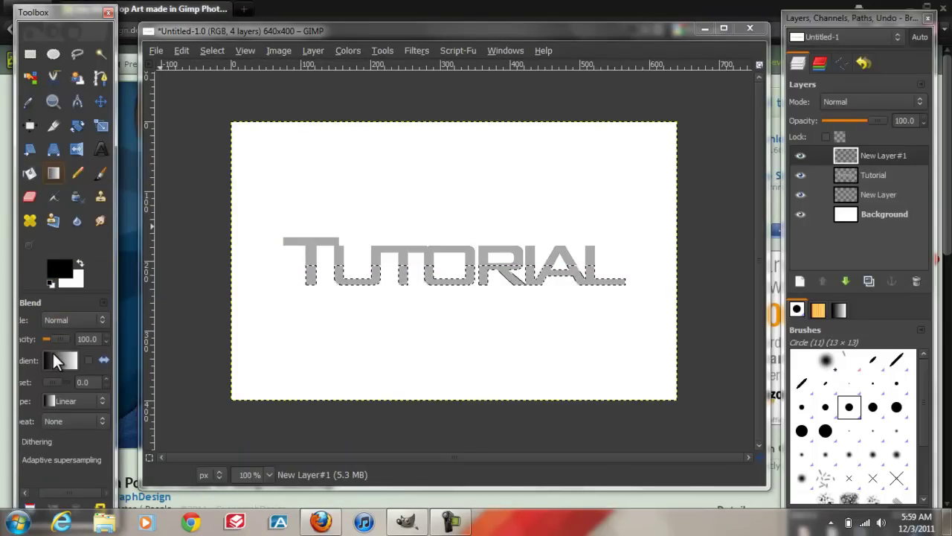
{"action": "left_click", "coordinate": [54, 356]}
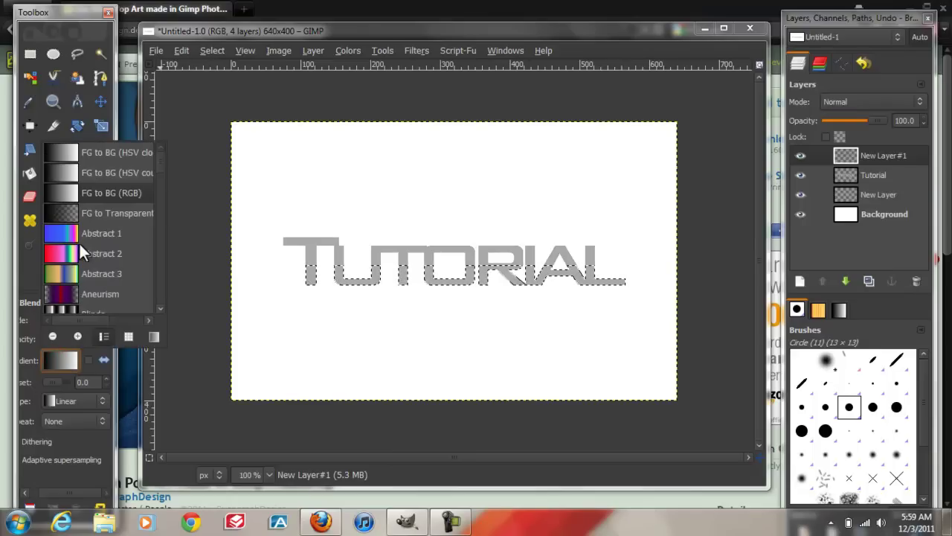
{"action": "left_click", "coordinate": [97, 213]}
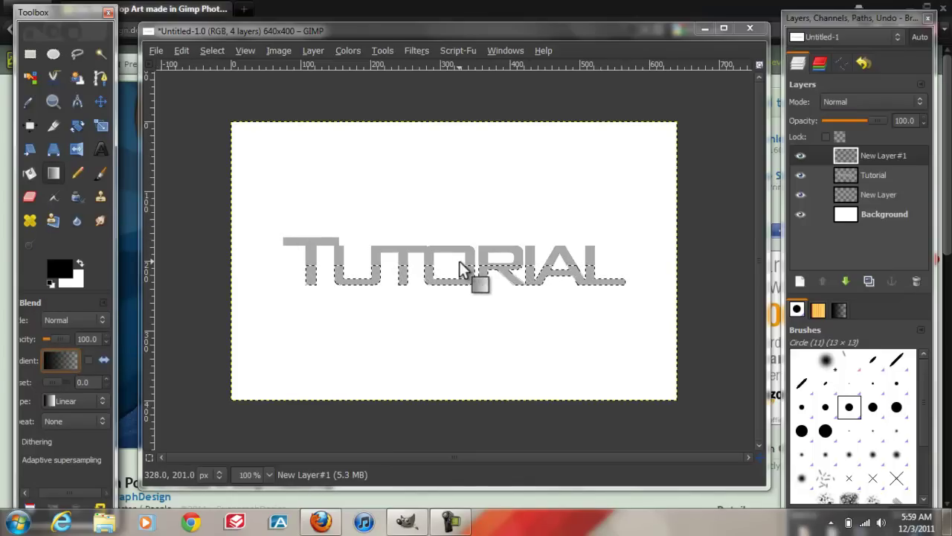
{"action": "left_click_drag", "start_coordinate": [459, 262], "coordinate": [459, 287]}
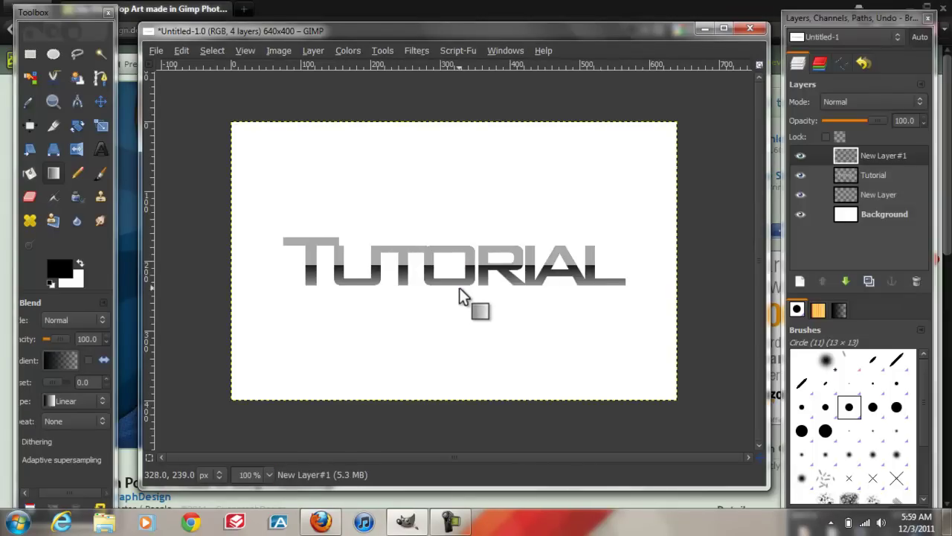
{"action": "left_click", "coordinate": [216, 50]}
{"action": "left_click", "coordinate": [227, 83]}
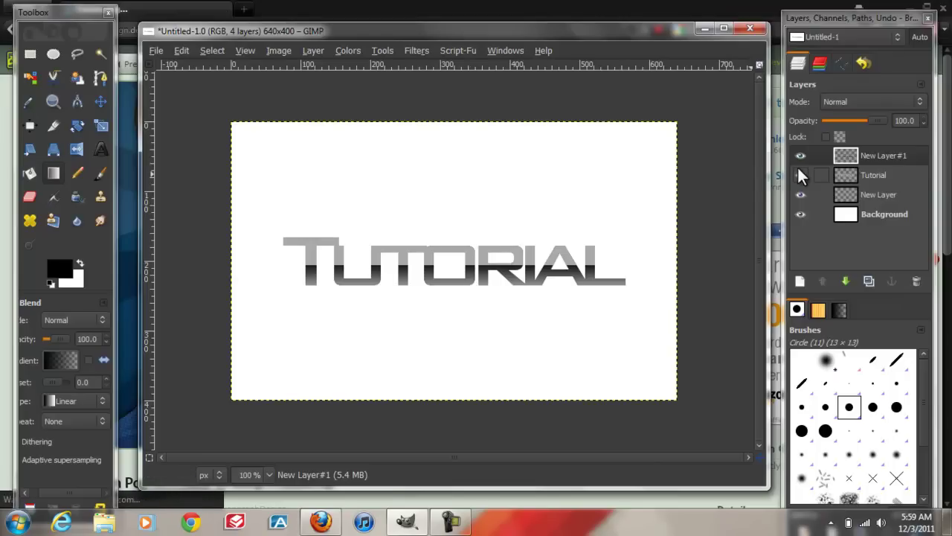
- Lower New Layer#1's opacity to 48.5
{"action": "left_click", "coordinate": [877, 152]}
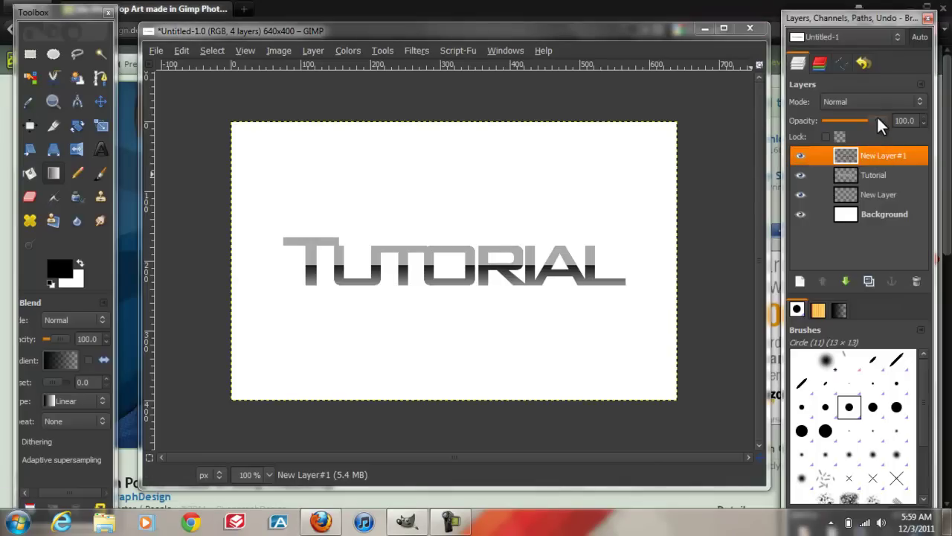
{"action": "left_click_drag", "start_coordinate": [877, 119], "coordinate": [853, 120]}
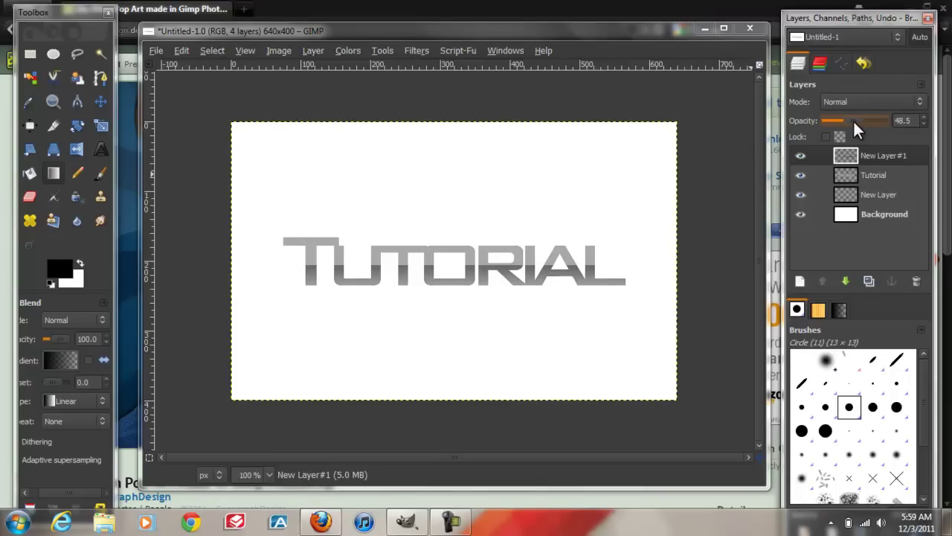
- Open Filters > Light and Shadow > Drop Shadow on the Tutorial layer
{"action": "left_click", "coordinate": [878, 178]}
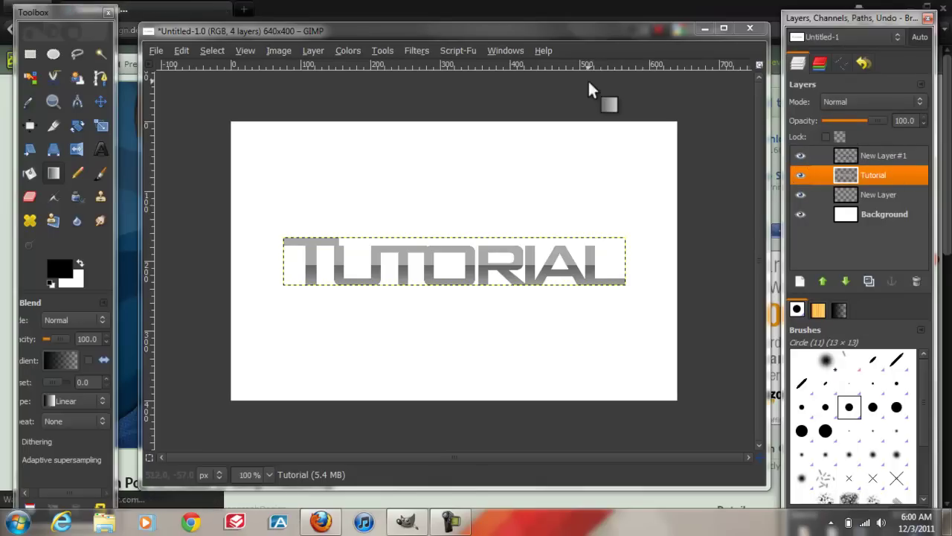
{"action": "left_click", "coordinate": [413, 52]}
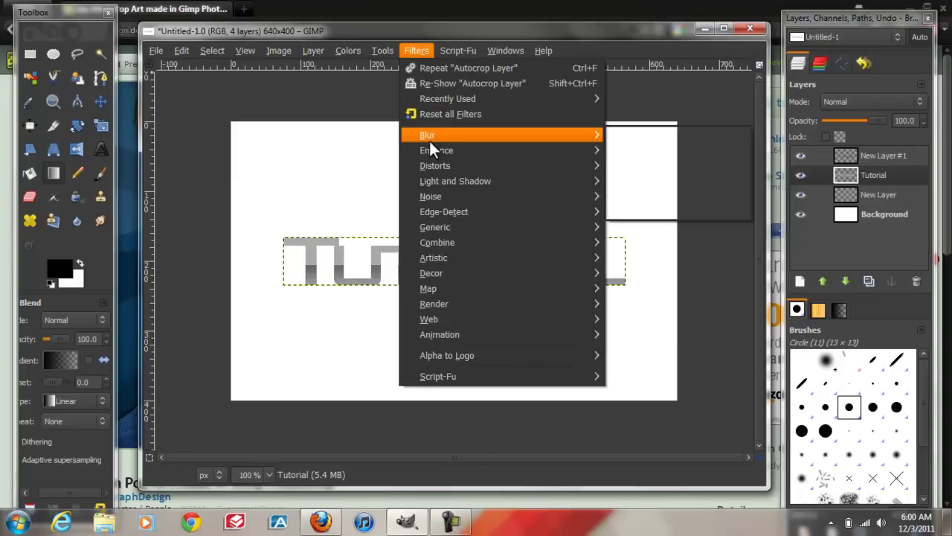
{"action": "mouse_move", "coordinate": [432, 181]}
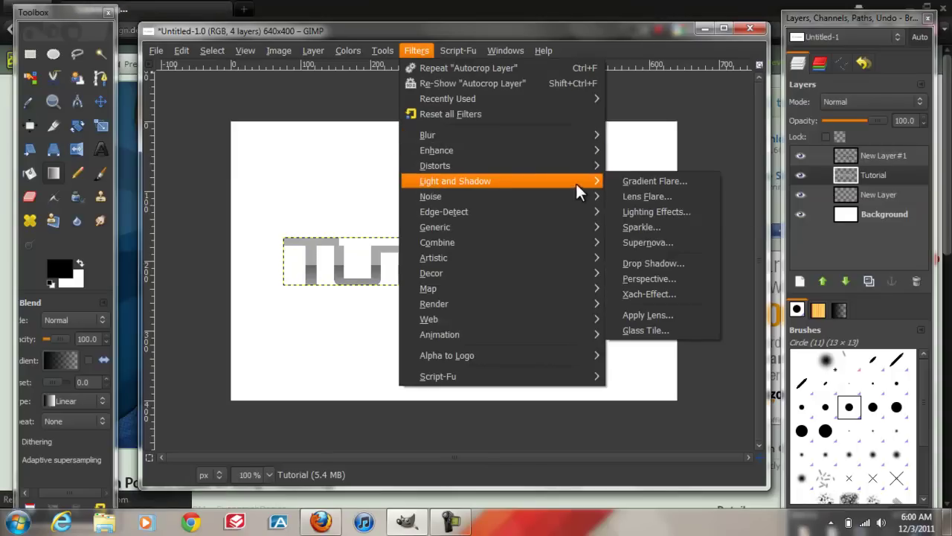
{"action": "left_click", "coordinate": [647, 263]}
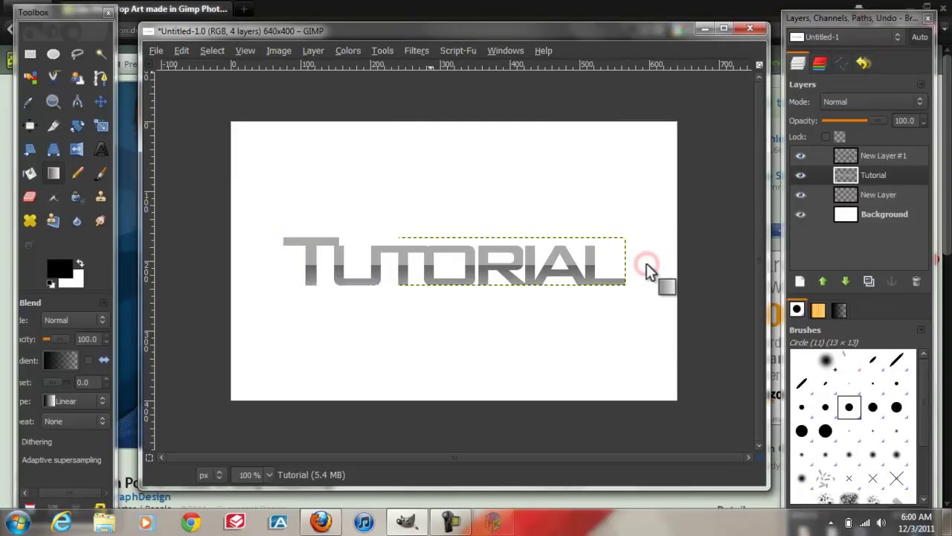
{"action": "left_click", "coordinate": [130, 129]}
{"action": "left_click", "coordinate": [275, 134]}
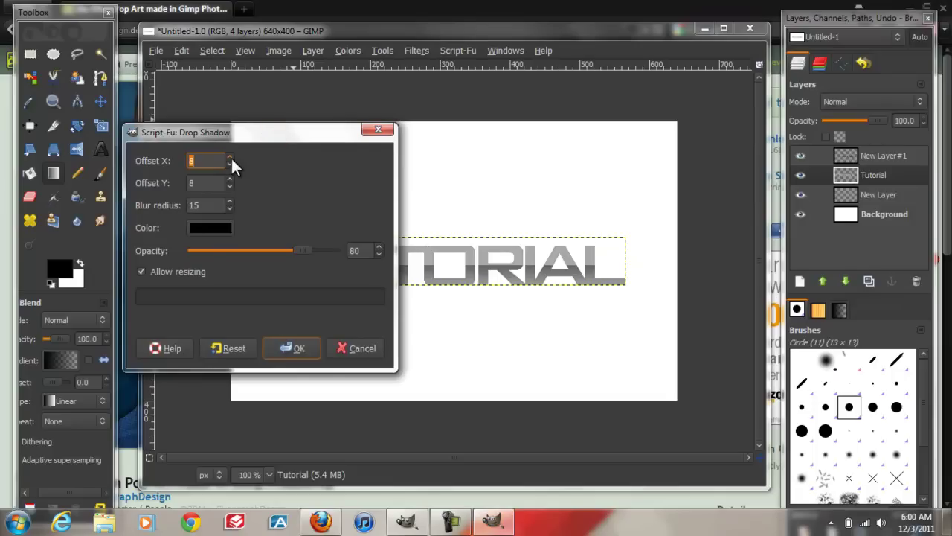
- Apply the drop shadow with 0 offsets, blur 15, opacity 100 and resizing off
{"action": "type", "text": "0"}
{"action": "key", "text": "Tab"}
{"action": "type", "text": "0"}
{"action": "key", "text": "Tab"}
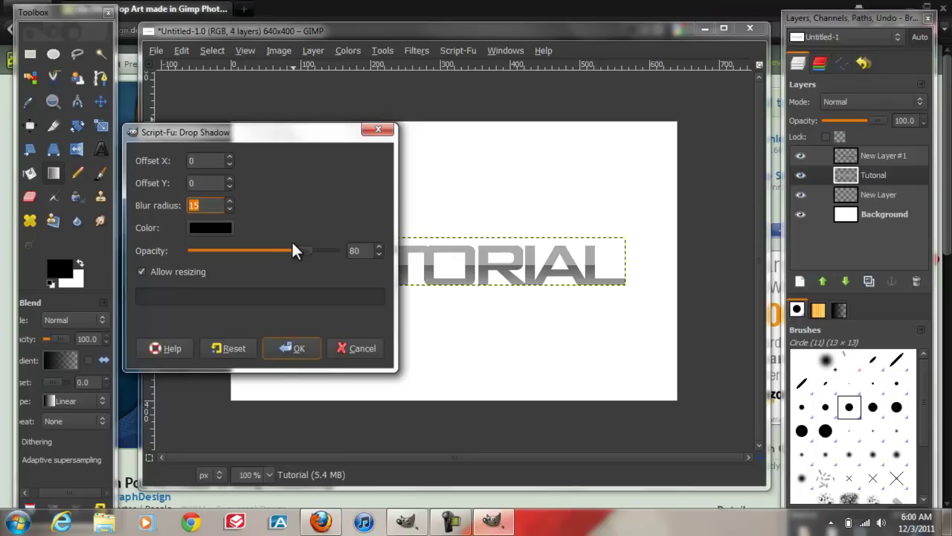
{"action": "left_click_drag", "start_coordinate": [296, 245], "coordinate": [330, 247]}
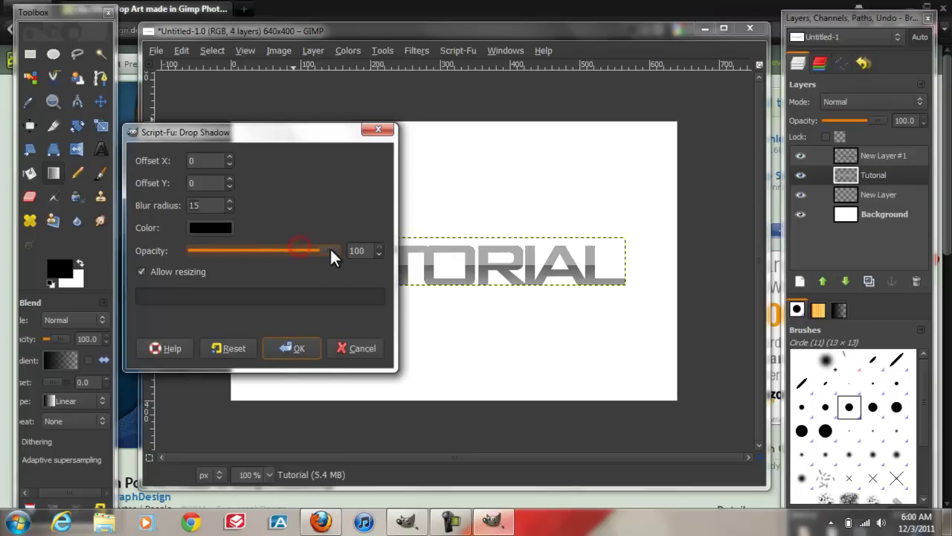
{"action": "left_click", "coordinate": [184, 272]}
{"action": "left_click", "coordinate": [296, 352]}
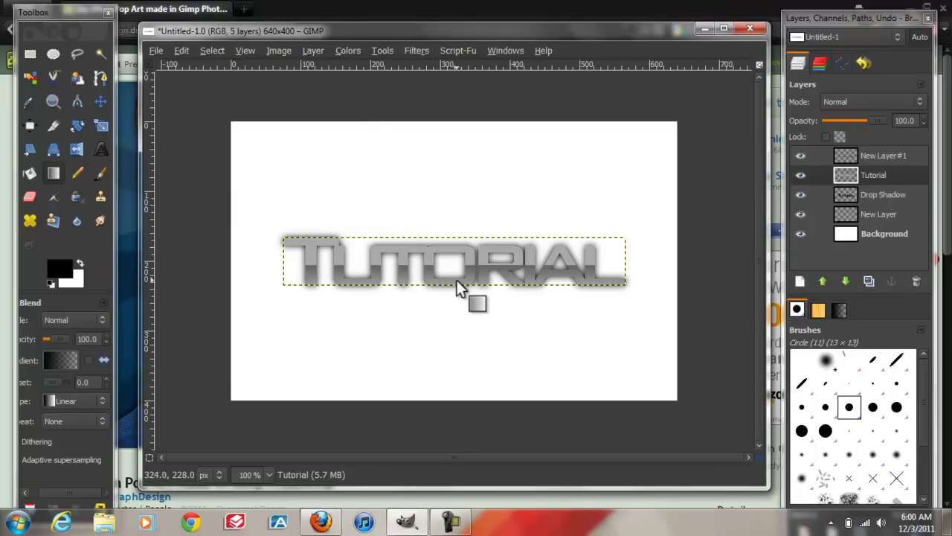
- Duplicate the Drop Shadow layer twice to darken the shadow
{"action": "left_click", "coordinate": [865, 193]}
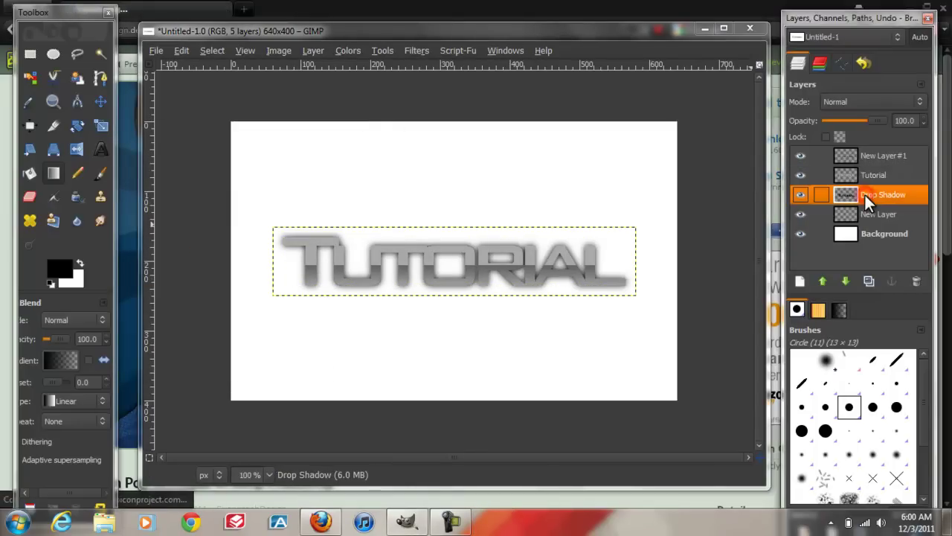
{"action": "left_click", "coordinate": [869, 279]}
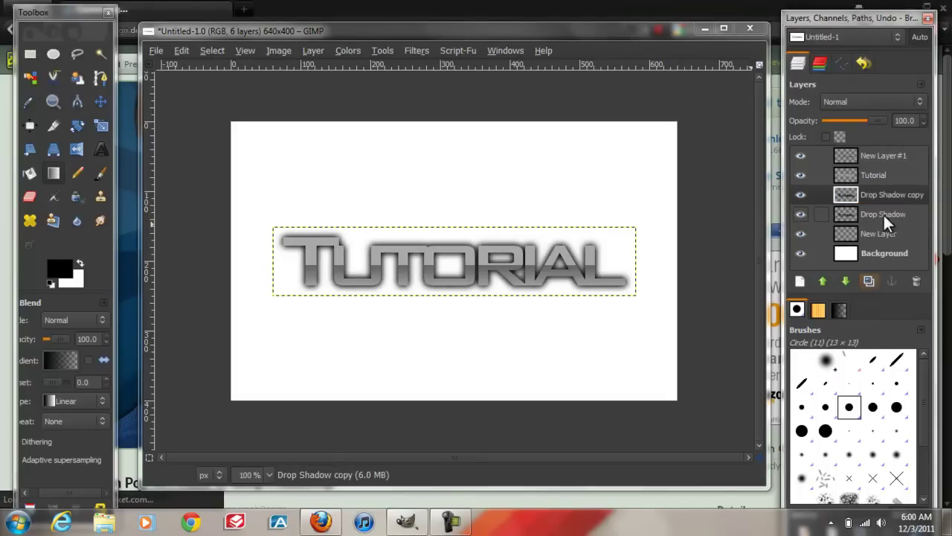
{"action": "left_click", "coordinate": [868, 278]}
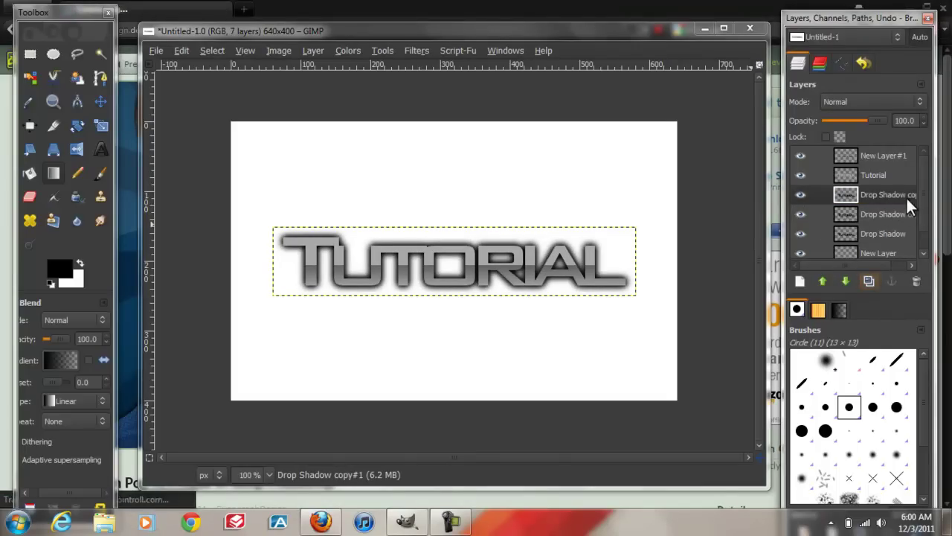
- Set New Layer#1's opacity to about 62%
{"action": "left_click_drag", "start_coordinate": [931, 209], "coordinate": [928, 241]}
{"action": "left_click", "coordinate": [906, 246]}
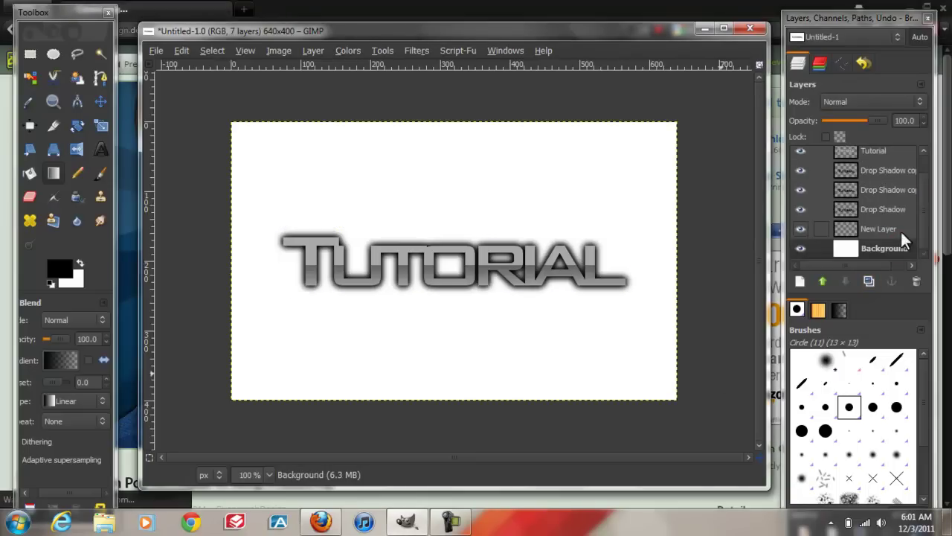
{"action": "left_click_drag", "start_coordinate": [927, 223], "coordinate": [926, 168]}
{"action": "left_click", "coordinate": [897, 156]}
{"action": "left_click_drag", "start_coordinate": [858, 118], "coordinate": [869, 118]}
{"action": "left_click", "coordinate": [875, 174]}
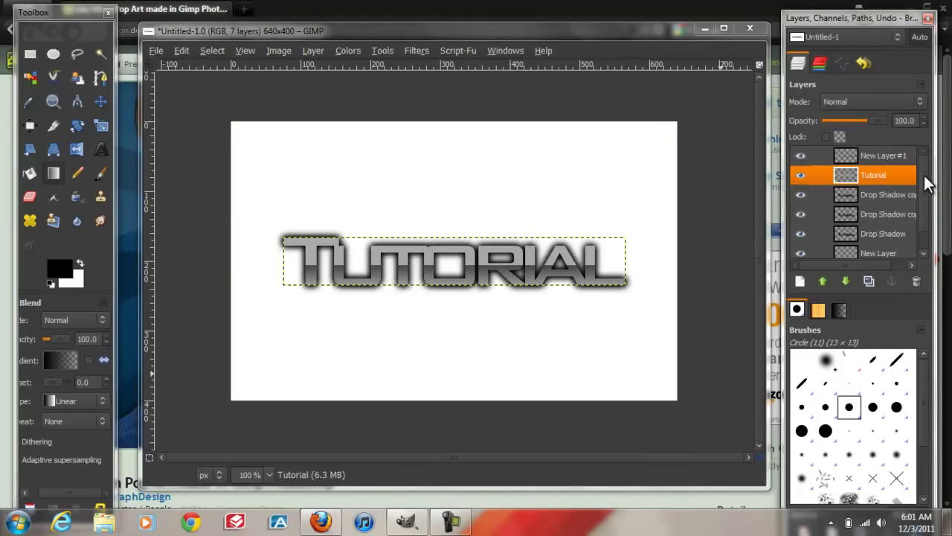
{"action": "scroll", "coordinate": [925, 175], "scroll_direction": "down", "scroll_amount": 1}
- On the Background layer, set the foreground colour to dark grey 252525 with black as background
{"action": "left_click", "coordinate": [883, 250]}
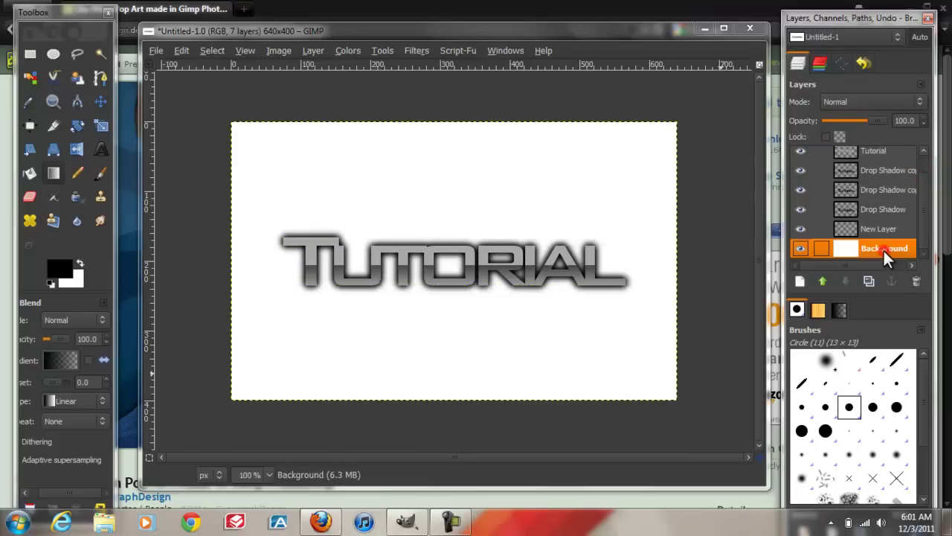
{"action": "left_click", "coordinate": [79, 263]}
{"action": "left_click", "coordinate": [59, 268]}
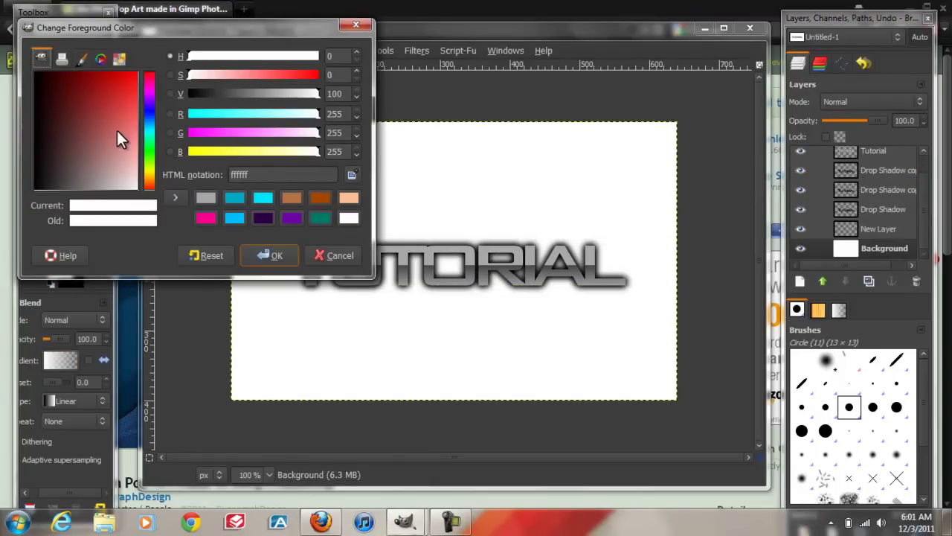
{"action": "mouse_move", "coordinate": [117, 130]}
{"action": "left_mouse_down"}
{"action": "mouse_move", "coordinate": [60, 210]}
{"action": "mouse_move", "coordinate": [50, 208]}
{"action": "left_mouse_up"}
{"action": "left_click", "coordinate": [257, 255]}
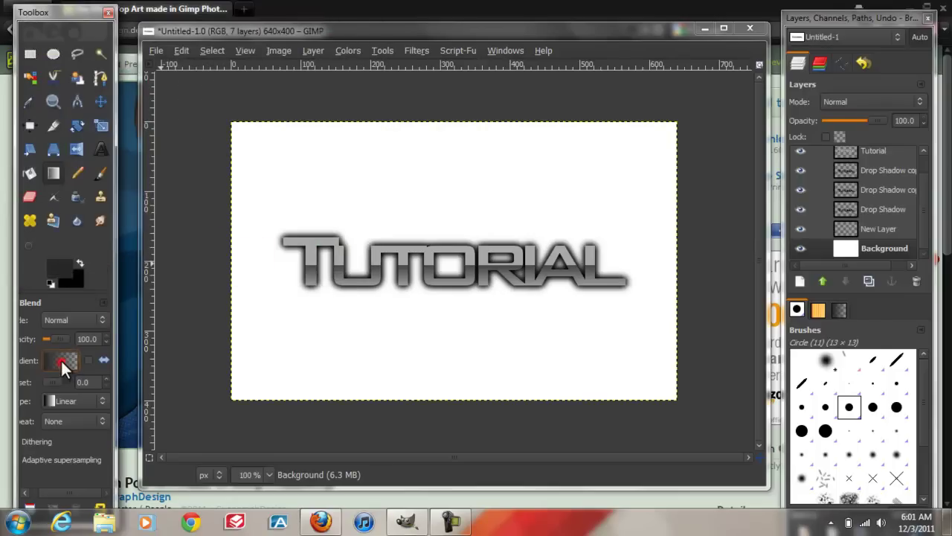
- Fill the Background with a radial FG-to-BG gradient dragged outward from the text centre
{"action": "left_click", "coordinate": [63, 362]}
{"action": "left_click", "coordinate": [86, 190]}
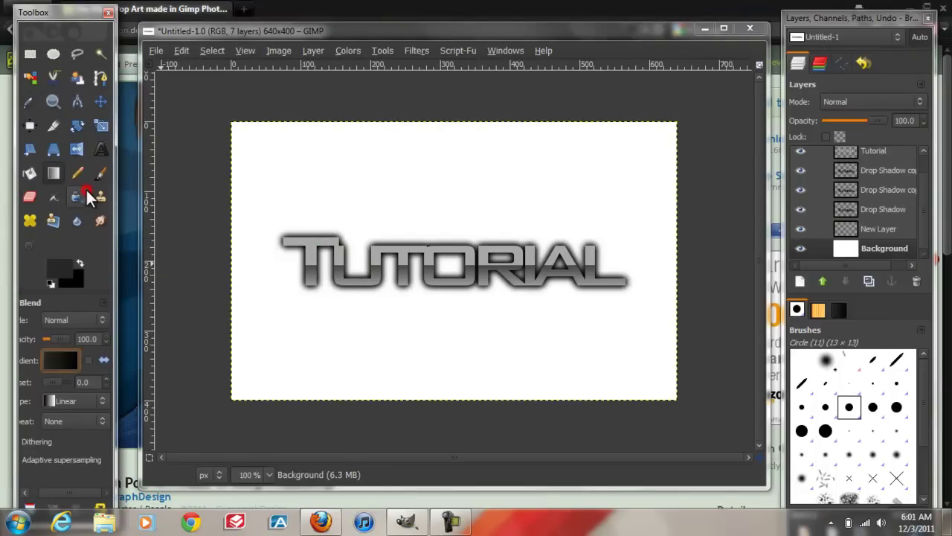
{"action": "left_click", "coordinate": [66, 402]}
{"action": "left_click", "coordinate": [67, 448]}
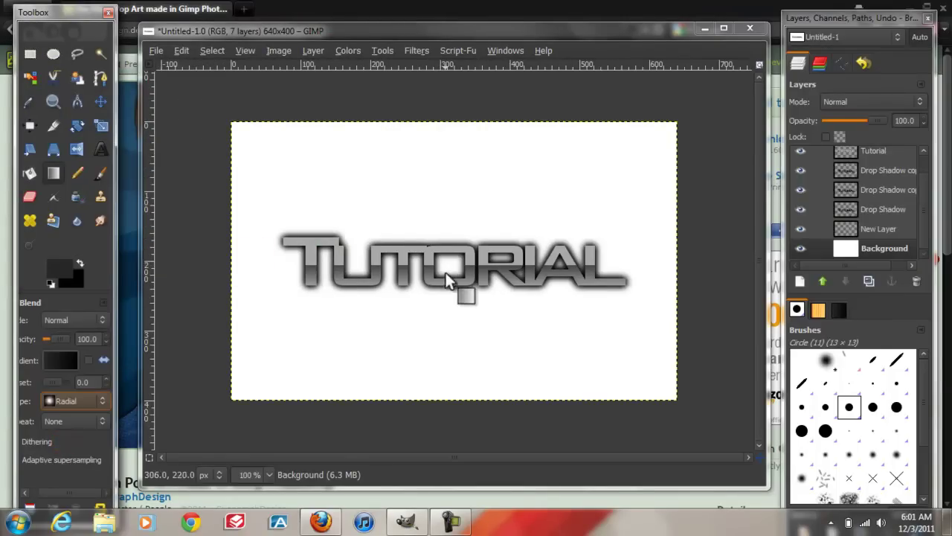
{"action": "left_click_drag", "start_coordinate": [452, 265], "coordinate": [693, 407]}
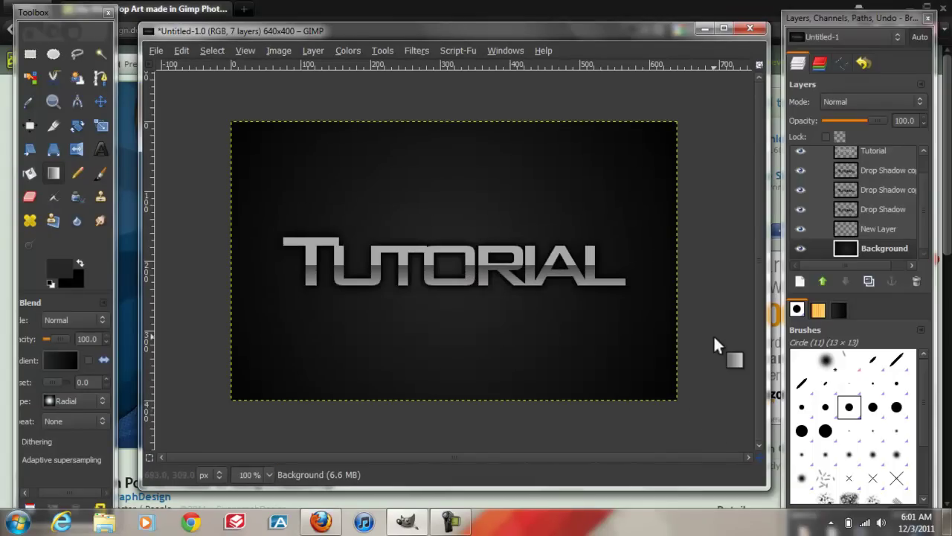
{"action": "left_click", "coordinate": [879, 202]}
{"action": "left_click", "coordinate": [867, 278]}
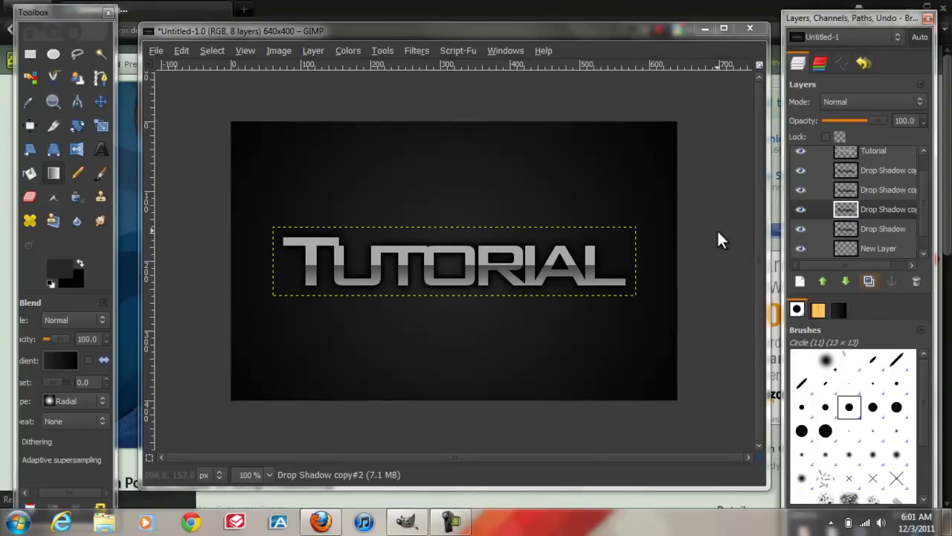
{"action": "left_click", "coordinate": [916, 280]}
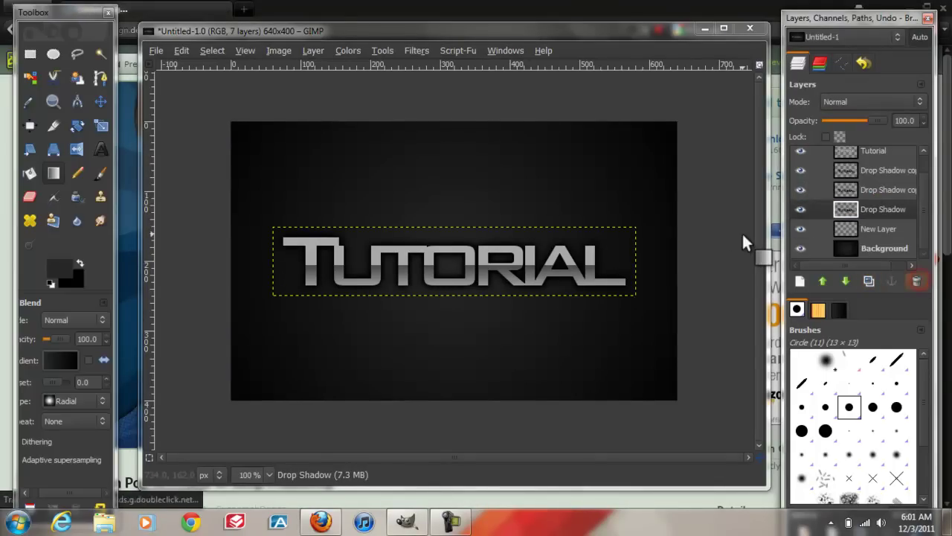